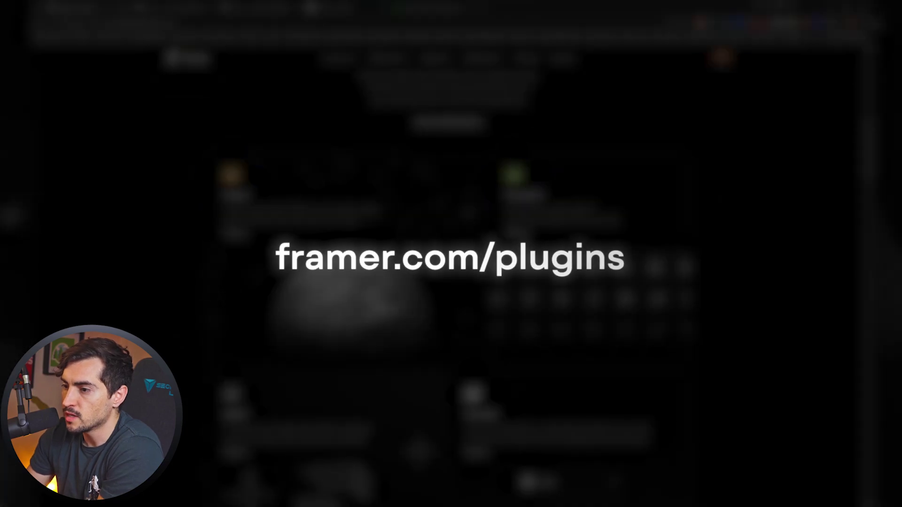
Browse the Framer plugins and search for 'lum' to find Lummi.
{"action": "scroll", "coordinate": [451, 254], "scroll_direction": "down", "scroll_amount": 6}
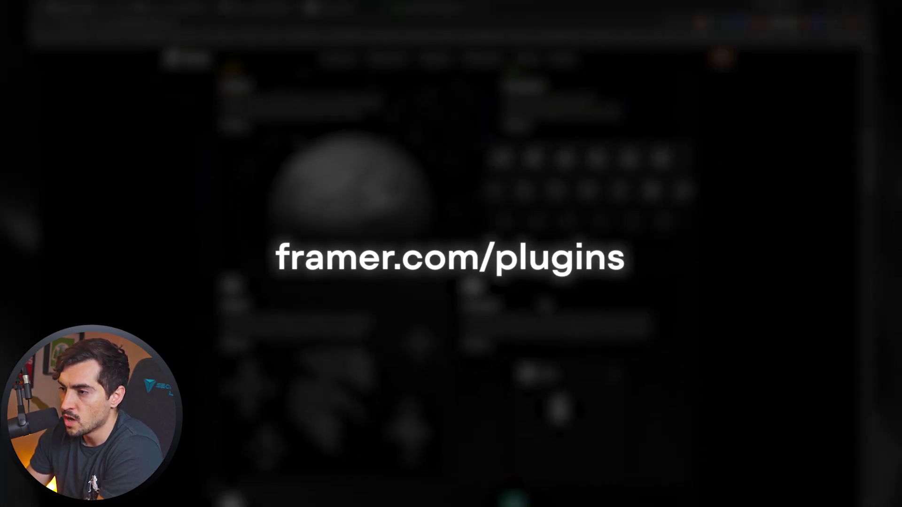
{"action": "scroll", "coordinate": [586, 266], "scroll_direction": "down", "scroll_amount": 9}
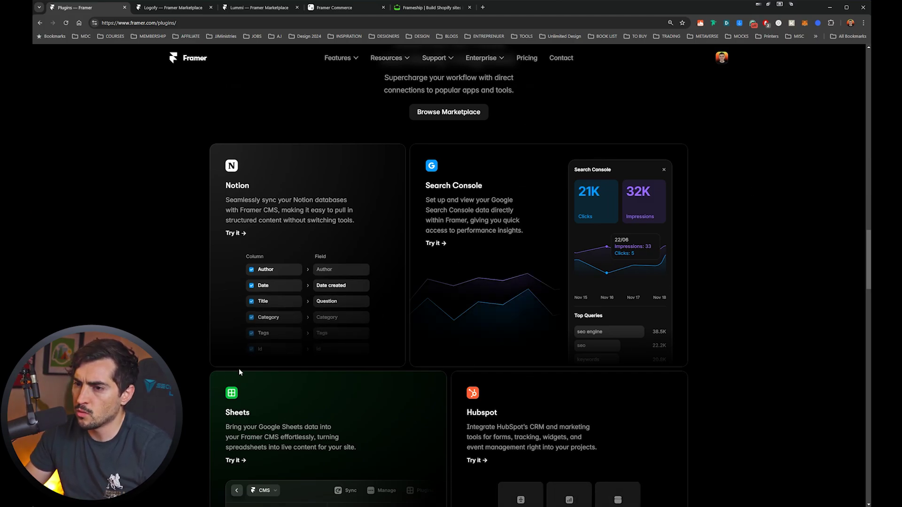
{"action": "scroll", "coordinate": [533, 232], "scroll_direction": "down", "scroll_amount": 12}
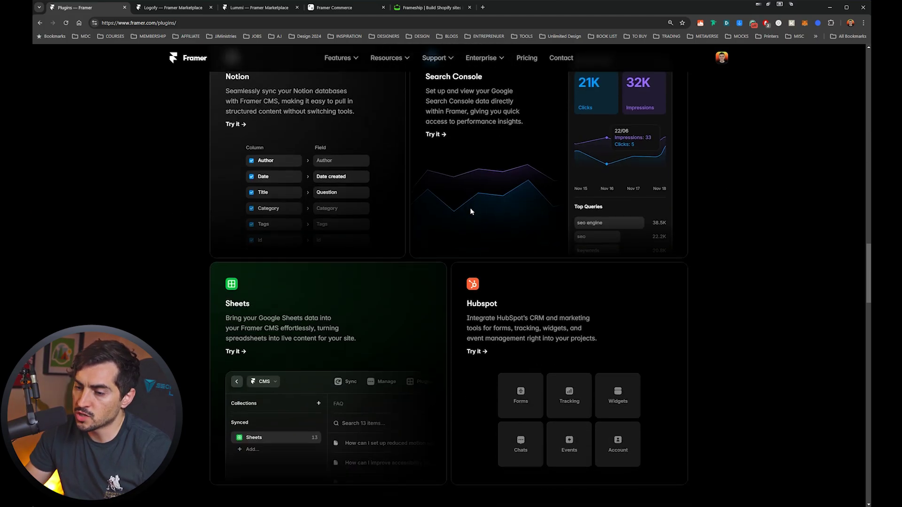
{"action": "scroll", "coordinate": [508, 202], "scroll_direction": "down", "scroll_amount": 4}
{"action": "scroll", "coordinate": [594, 209], "scroll_direction": "up", "scroll_amount": 5}
{"action": "scroll", "coordinate": [536, 153], "scroll_direction": "down", "scroll_amount": 3}
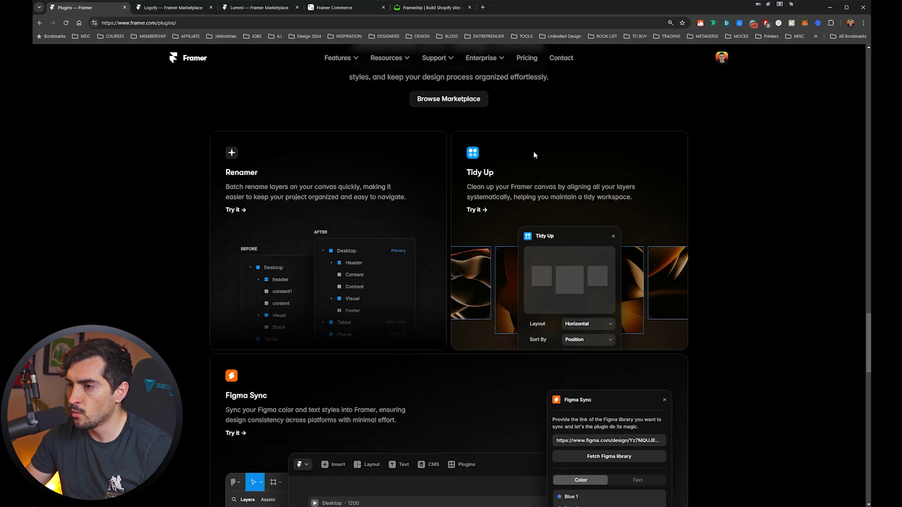
{"action": "scroll", "coordinate": [536, 154], "scroll_direction": "up", "scroll_amount": 1}
{"action": "scroll", "coordinate": [578, 218], "scroll_direction": "down", "scroll_amount": 1}
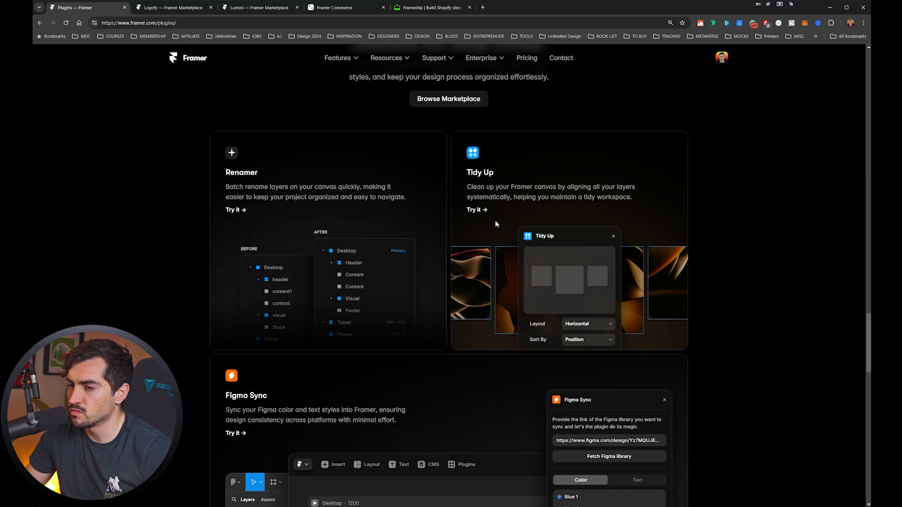
{"action": "scroll", "coordinate": [407, 228], "scroll_direction": "down", "scroll_amount": 10}
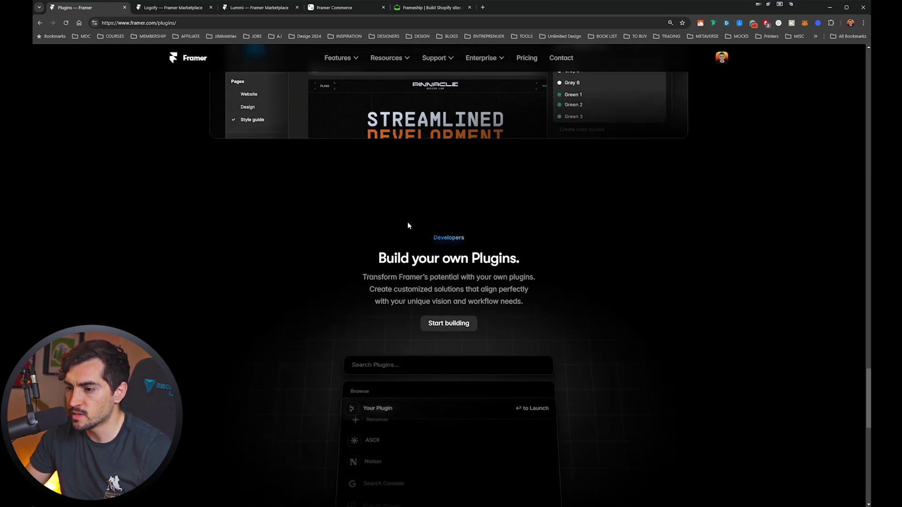
{"action": "scroll", "coordinate": [535, 263], "scroll_direction": "down", "scroll_amount": 5}
{"action": "scroll", "coordinate": [535, 264], "scroll_direction": "down", "scroll_amount": 5}
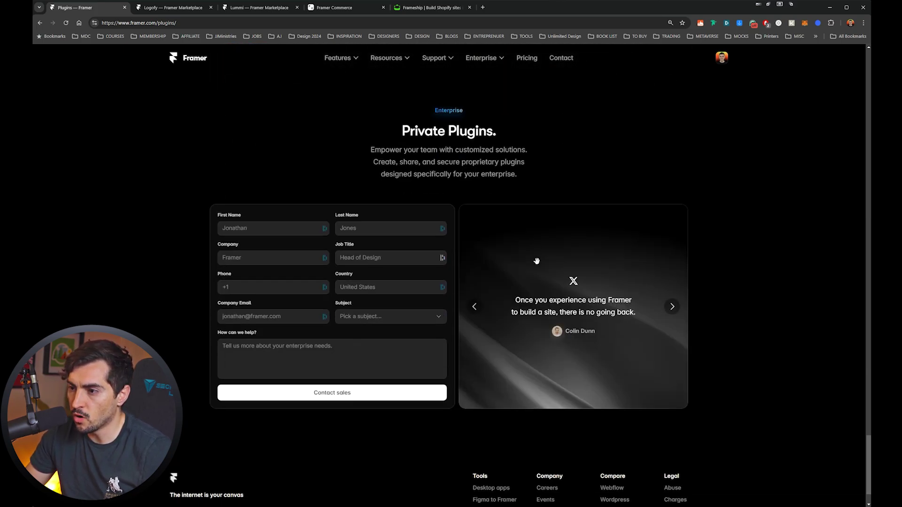
{"action": "scroll", "coordinate": [470, 453], "scroll_direction": "up", "scroll_amount": 8}
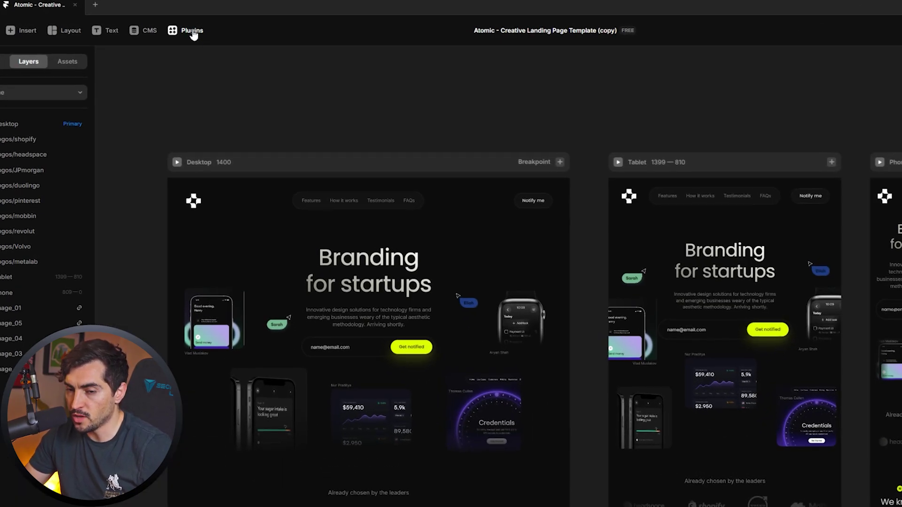
{"action": "left_click", "coordinate": [190, 33]}
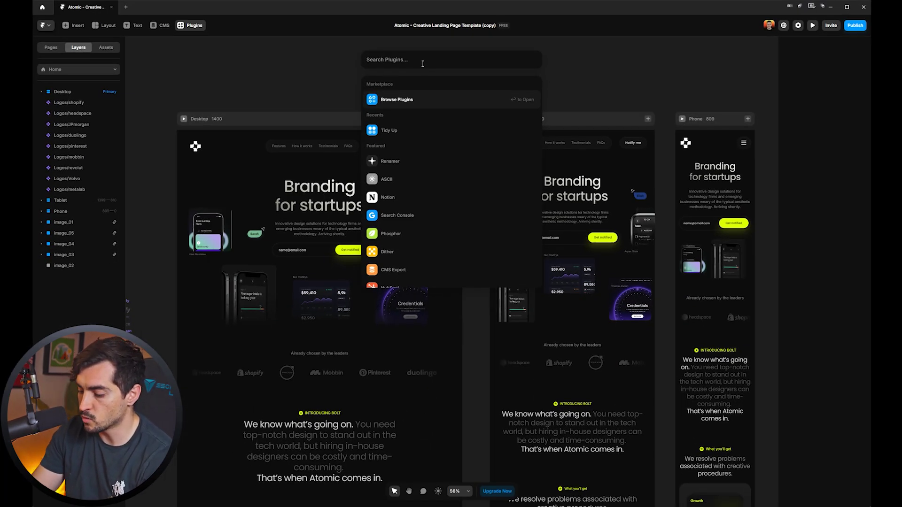
{"action": "type", "text": "lum"}
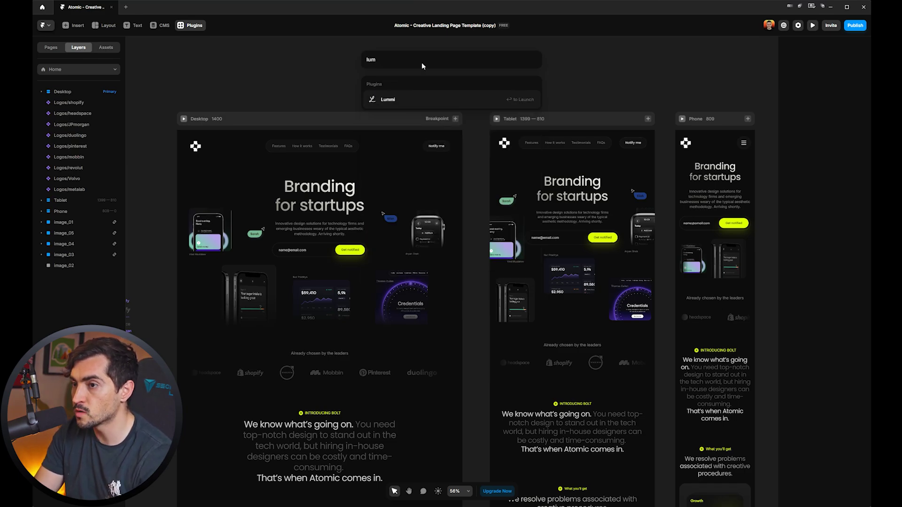
Bring Chrome forward on the Logofy Framer Marketplace page.
{"action": "mouse_move", "coordinate": [394, 505]}
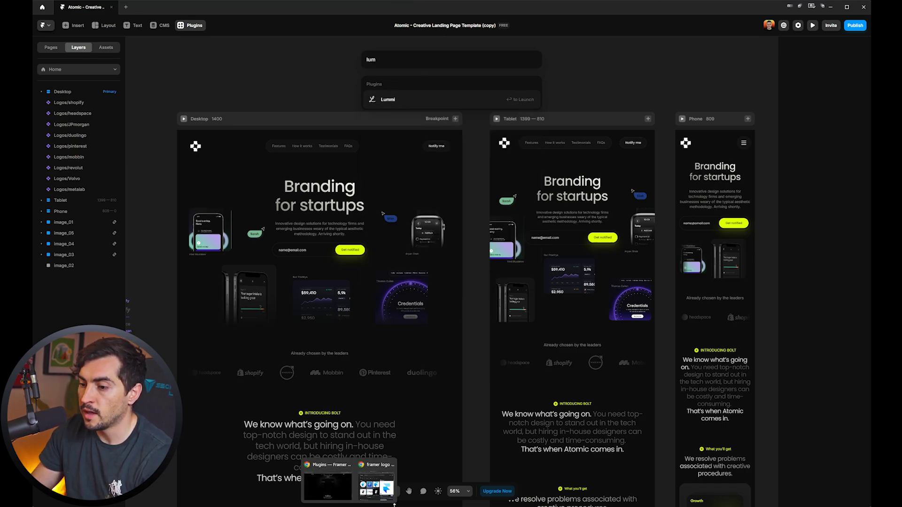
{"action": "left_click", "coordinate": [339, 484]}
{"action": "left_click", "coordinate": [165, 9]}
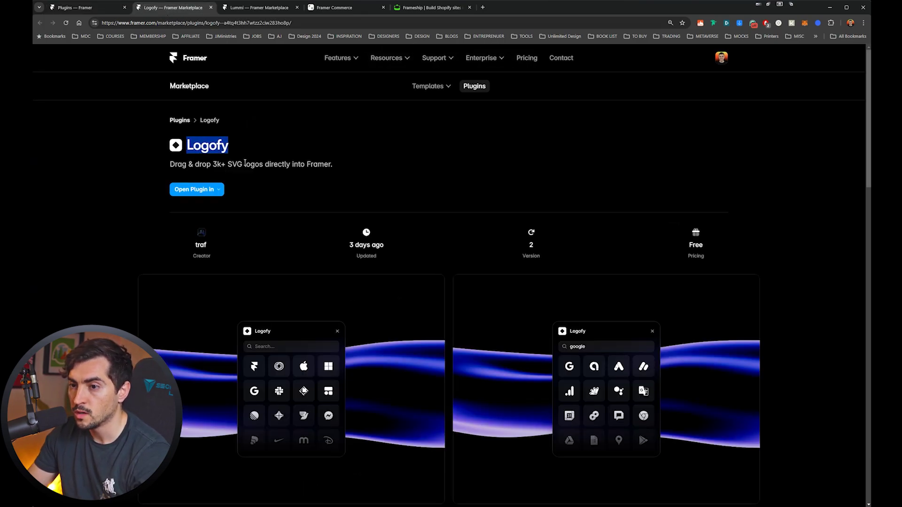
Scroll the Logofy page, then look over the Lummi plugin page.
{"action": "scroll", "coordinate": [269, 175], "scroll_direction": "down", "scroll_amount": 4}
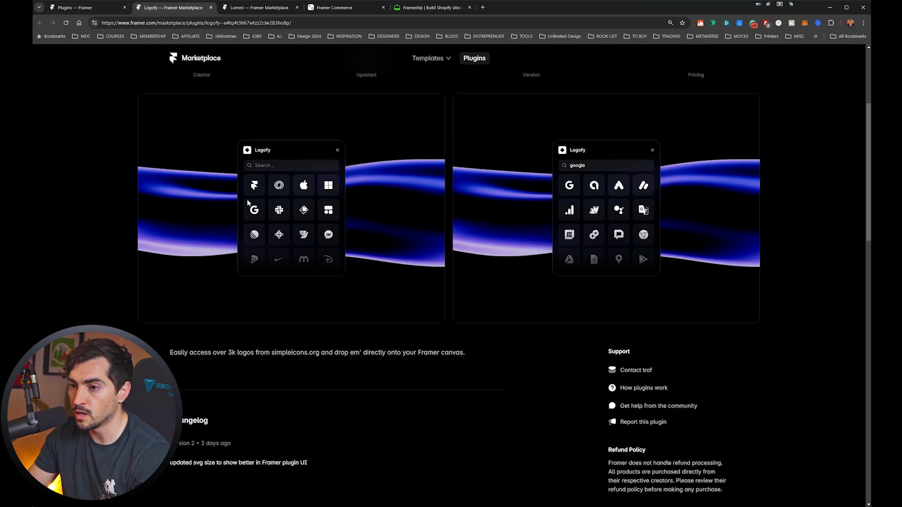
{"action": "key", "text": "ctrl+Tab"}
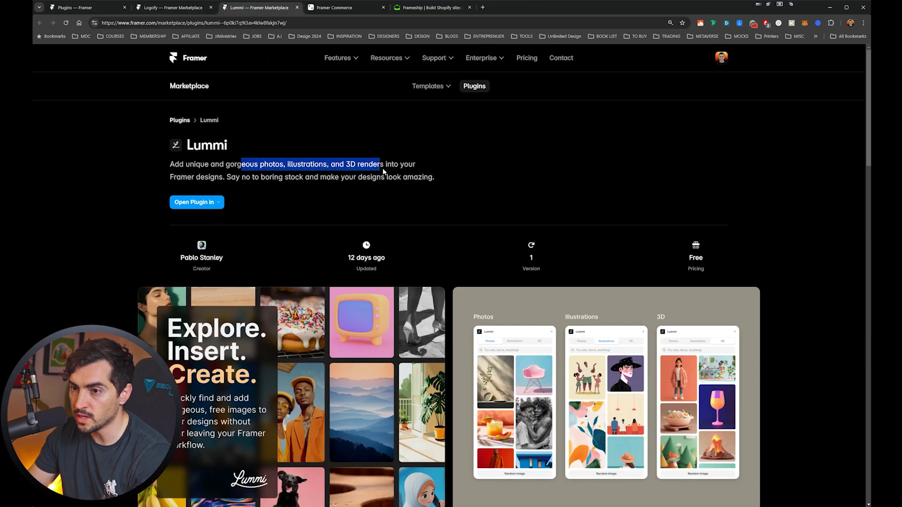
{"action": "scroll", "coordinate": [315, 197], "scroll_direction": "down", "scroll_amount": 3}
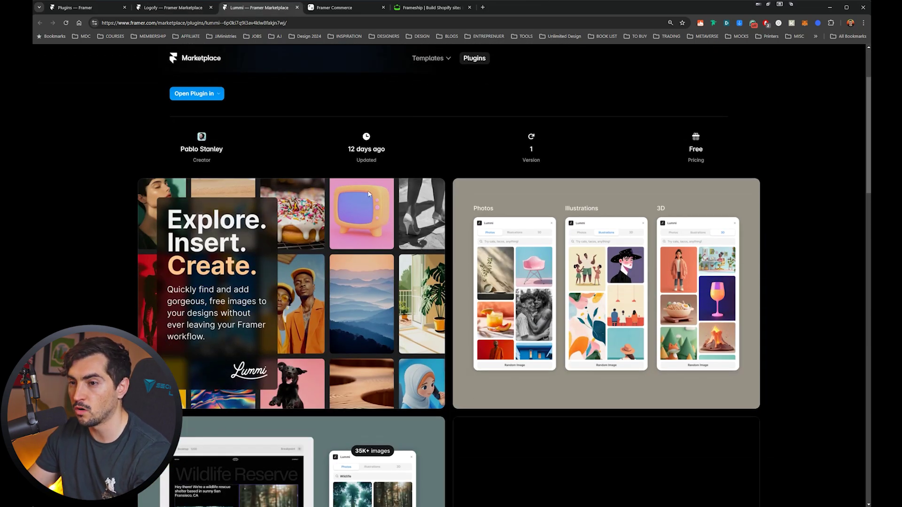
{"action": "scroll", "coordinate": [301, 275], "scroll_direction": "down", "scroll_amount": 5}
{"action": "scroll", "coordinate": [373, 132], "scroll_direction": "up", "scroll_amount": 7}
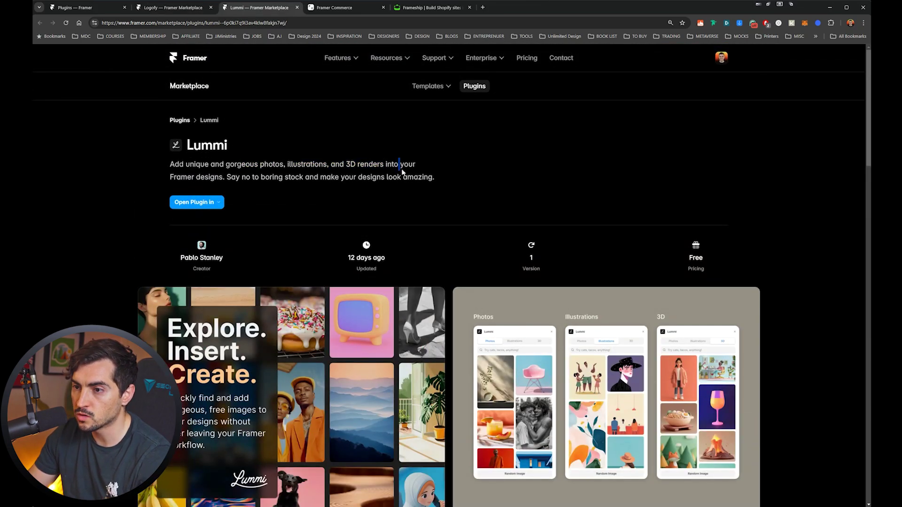
View the Framer Commerce page, then move on to the Frameship site.
{"action": "left_click", "coordinate": [360, 8]}
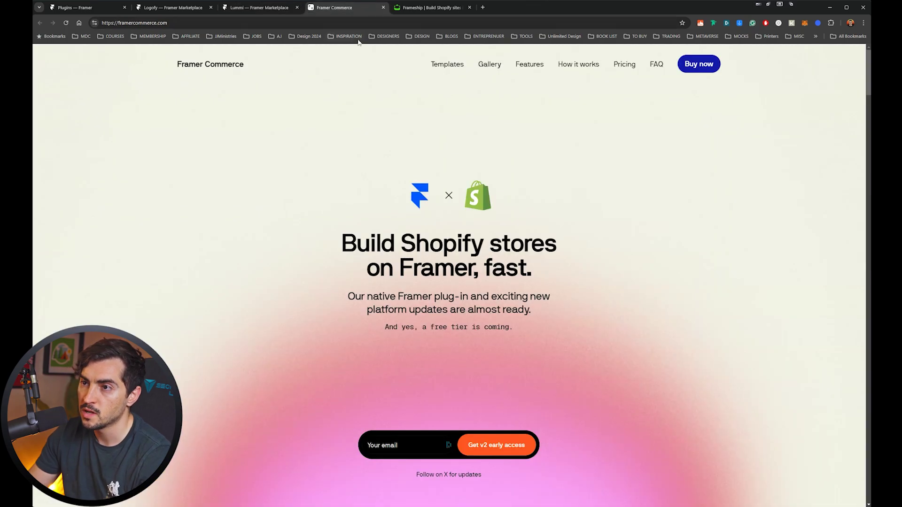
{"action": "scroll", "coordinate": [467, 202], "scroll_direction": "down", "scroll_amount": 4}
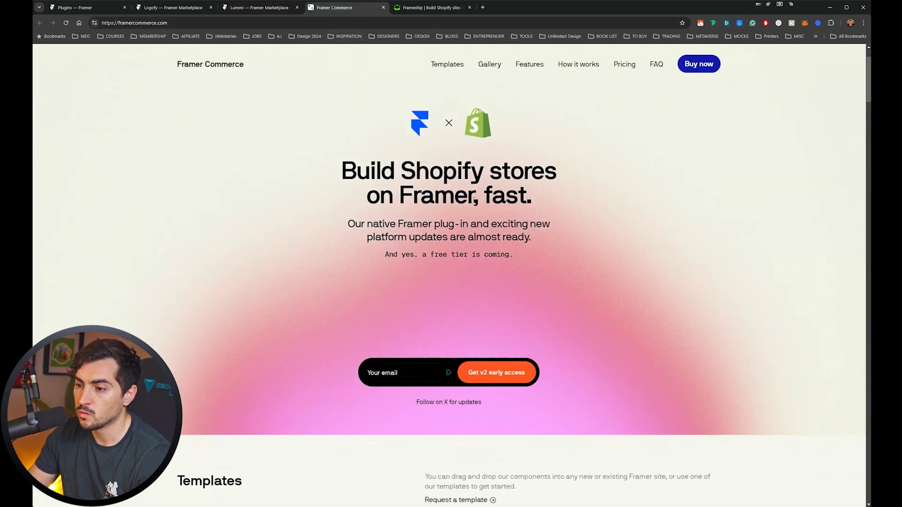
{"action": "scroll", "coordinate": [468, 202], "scroll_direction": "down", "scroll_amount": 10}
{"action": "scroll", "coordinate": [460, 141], "scroll_direction": "up", "scroll_amount": 3}
{"action": "left_click", "coordinate": [425, 8]}
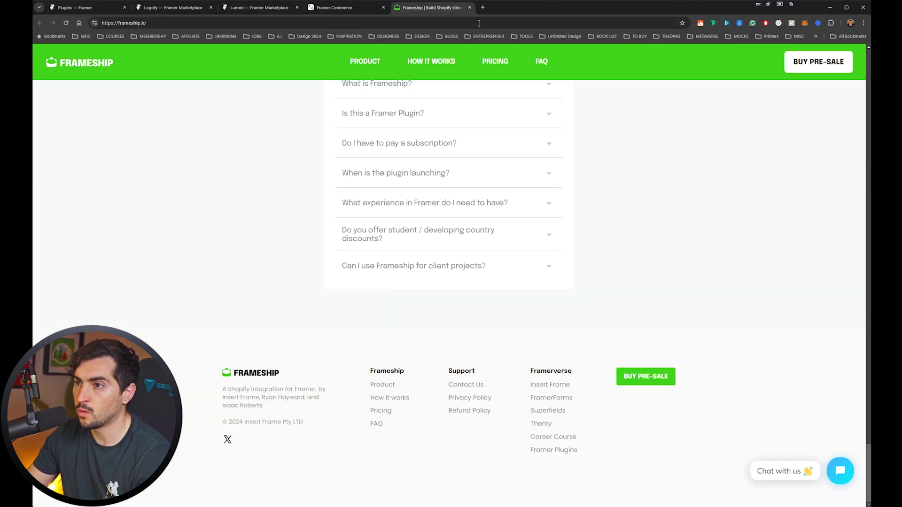
{"action": "scroll", "coordinate": [600, 243], "scroll_direction": "up", "scroll_amount": 7}
{"action": "scroll", "coordinate": [595, 240], "scroll_direction": "up", "scroll_amount": 10}
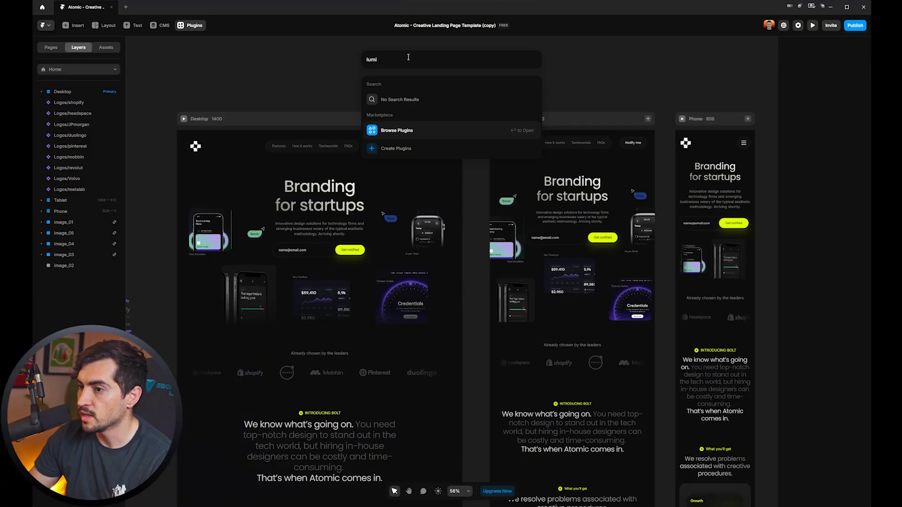
Search Lummi for 'phone' and place a small yellow telephone photo in the hero.
{"action": "left_click", "coordinate": [403, 96]}
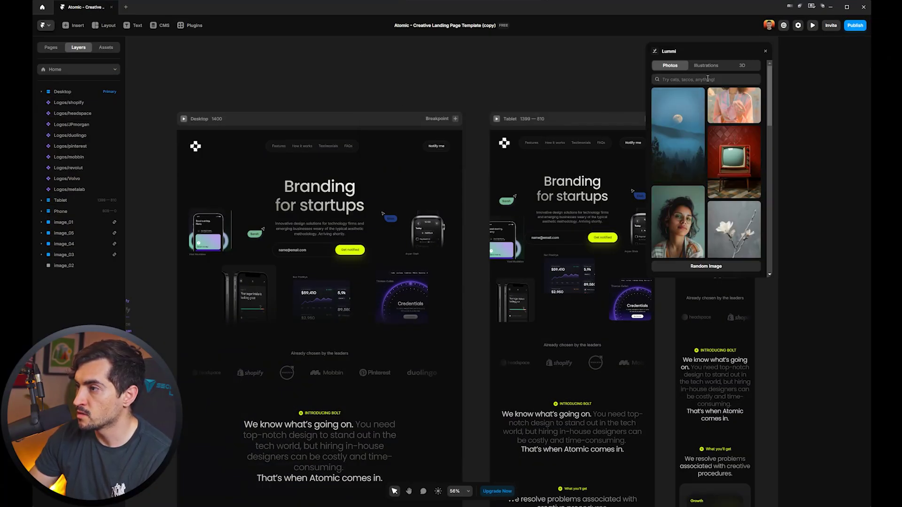
{"action": "left_click", "coordinate": [708, 78]}
{"action": "type", "text": "phone"}
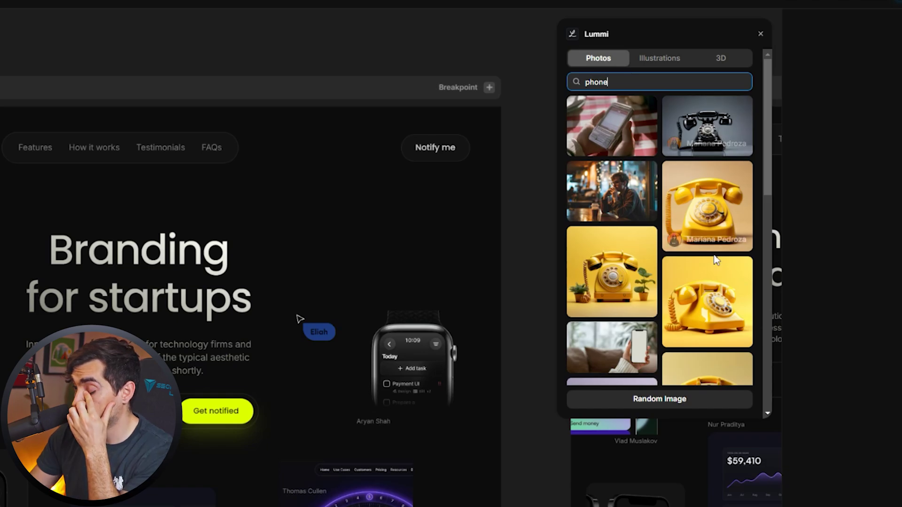
{"action": "left_click_drag", "start_coordinate": [715, 263], "coordinate": [301, 279]}
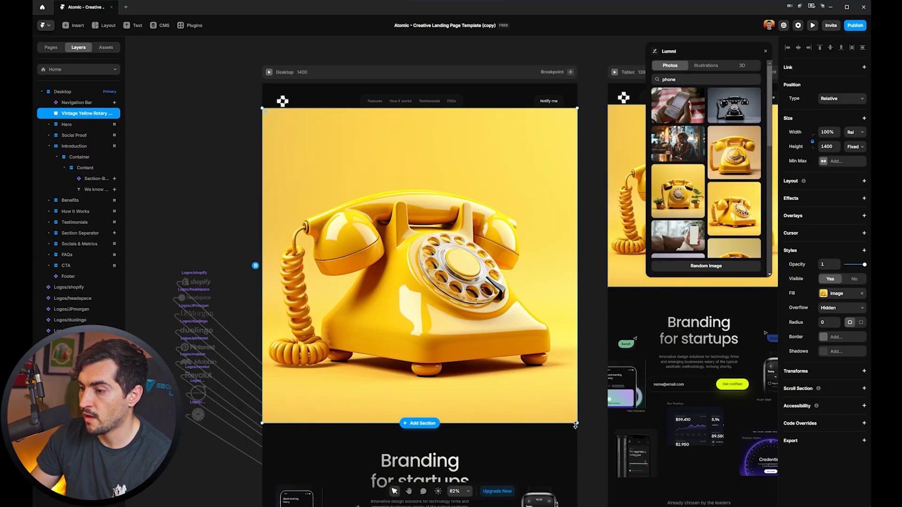
{"action": "left_click_drag", "start_coordinate": [575, 425], "coordinate": [528, 187]}
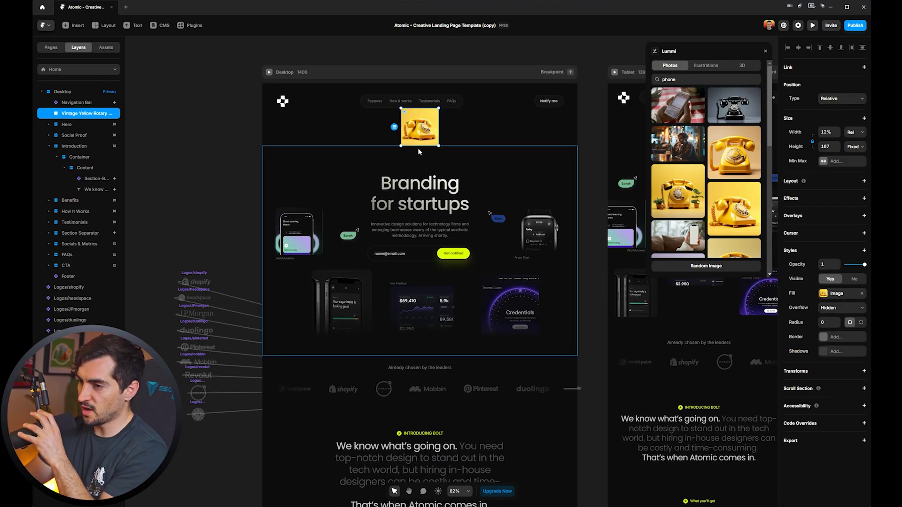
Filter the phone results to 3D and add a desk workspace image on the hero's right.
{"action": "scroll", "coordinate": [690, 173], "scroll_direction": "down", "scroll_amount": 3}
{"action": "left_click", "coordinate": [712, 66]}
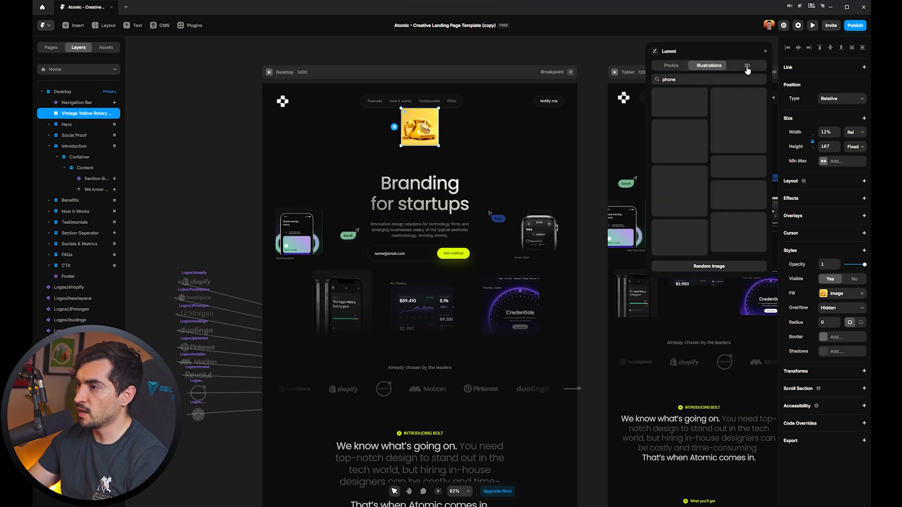
{"action": "scroll", "coordinate": [706, 173], "scroll_direction": "down", "scroll_amount": 3}
{"action": "left_click", "coordinate": [746, 66]}
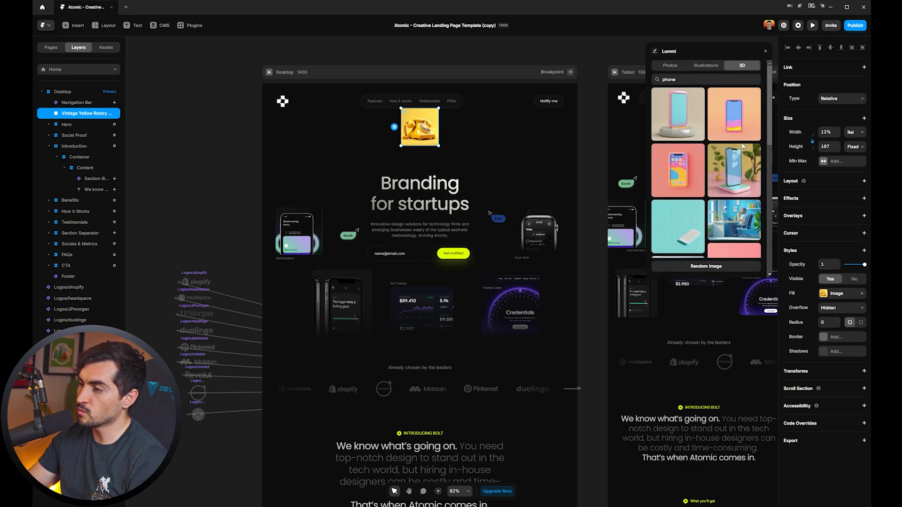
{"action": "scroll", "coordinate": [744, 123], "scroll_direction": "down", "scroll_amount": 3}
{"action": "left_click_drag", "start_coordinate": [678, 188], "coordinate": [429, 161]}
{"action": "left_click_drag", "start_coordinate": [418, 211], "coordinate": [562, 167]}
{"action": "scroll", "coordinate": [576, 148], "scroll_direction": "up", "scroll_amount": 5}
Insert the Photoshop logo from Logofy and enlarge it to 95 px.
{"action": "key", "text": "shift+1"}
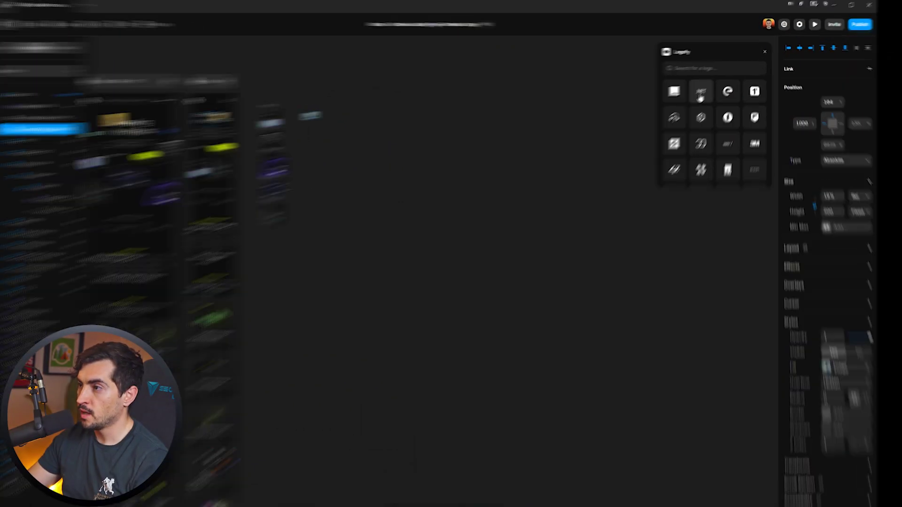
{"action": "scroll", "coordinate": [698, 155], "scroll_direction": "down", "scroll_amount": 5}
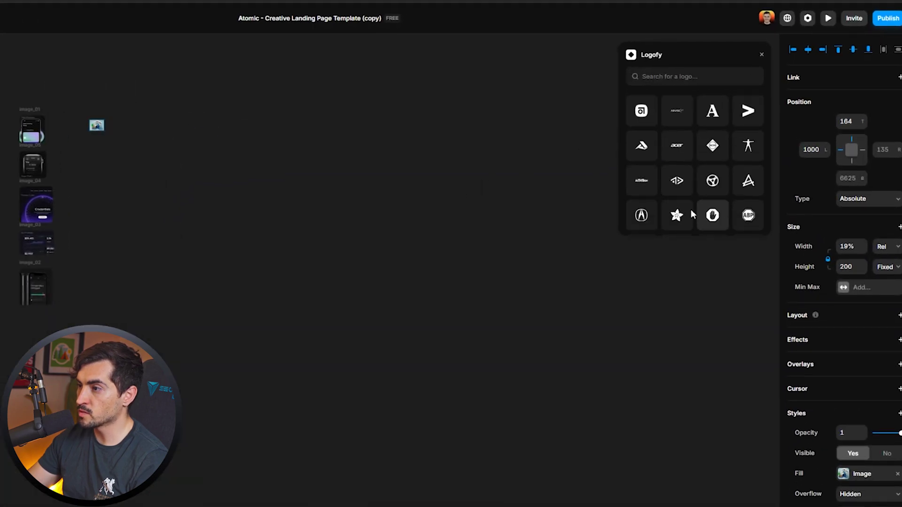
{"action": "scroll", "coordinate": [700, 192], "scroll_direction": "down", "scroll_amount": 5}
{"action": "scroll", "coordinate": [700, 160], "scroll_direction": "up", "scroll_amount": 1}
{"action": "left_click", "coordinate": [713, 166]}
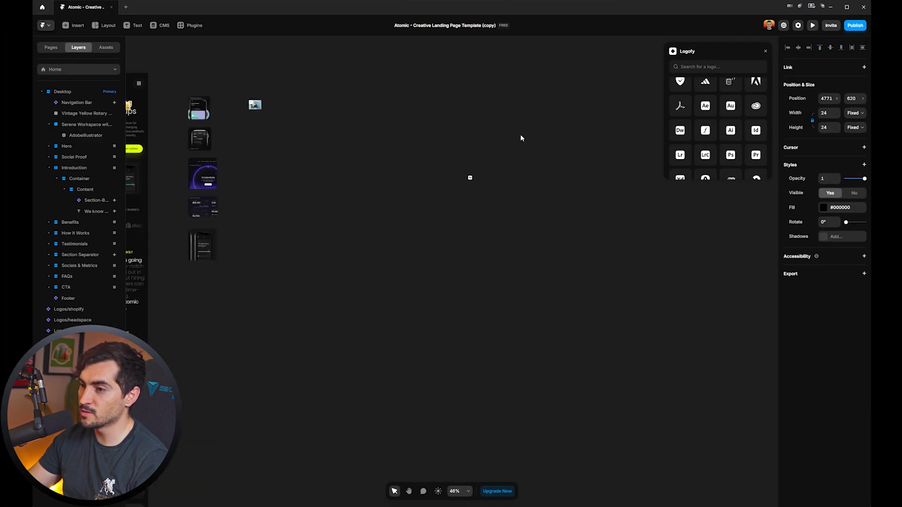
{"action": "scroll", "coordinate": [365, 271], "scroll_direction": "up", "scroll_amount": 5}
{"action": "left_click_drag", "start_coordinate": [364, 272], "coordinate": [459, 265]}
Add the Apple and Nike logos, with the Nike swoosh placed below the Apple logo.
{"action": "scroll", "coordinate": [472, 343], "scroll_direction": "down", "scroll_amount": 3}
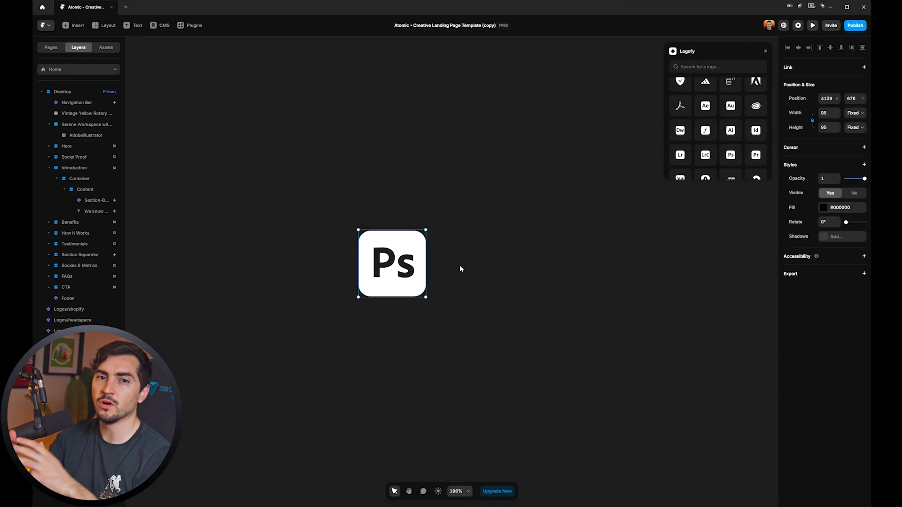
{"action": "scroll", "coordinate": [698, 142], "scroll_direction": "down", "scroll_amount": 5}
{"action": "scroll", "coordinate": [702, 135], "scroll_direction": "down", "scroll_amount": 10}
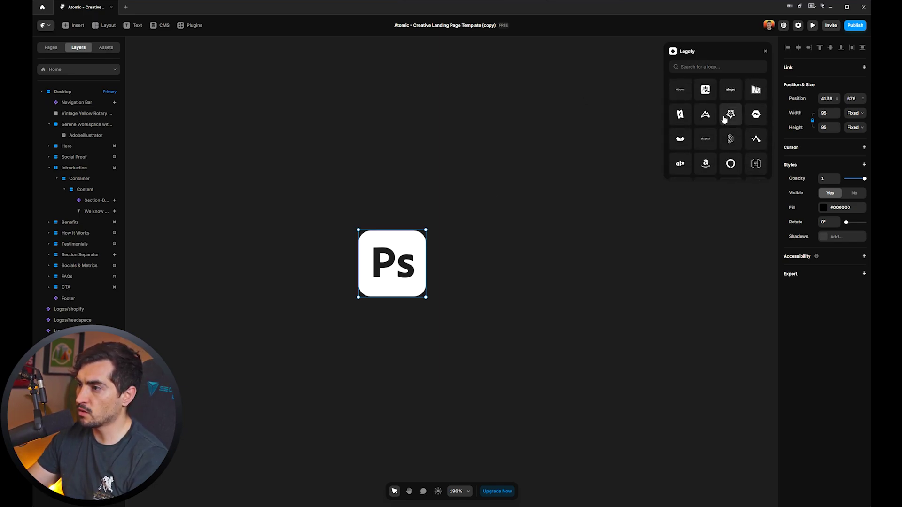
{"action": "scroll", "coordinate": [743, 125], "scroll_direction": "down", "scroll_amount": 3}
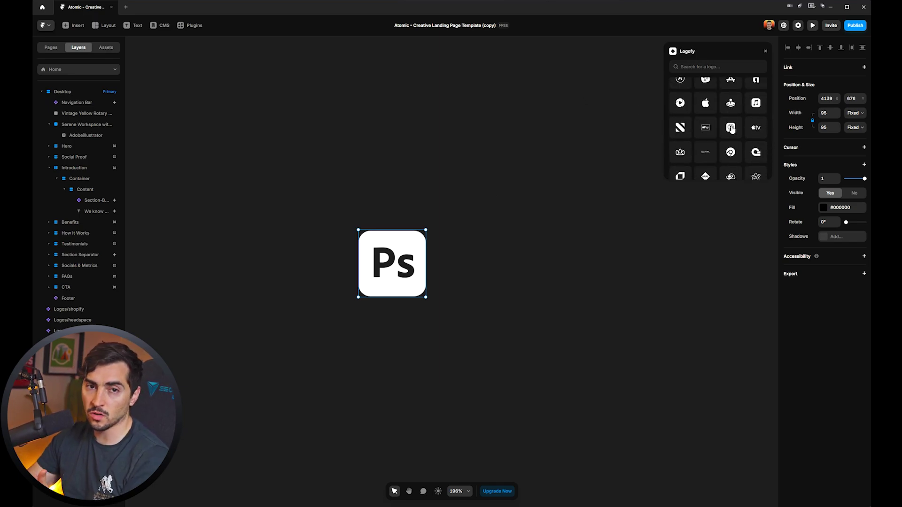
{"action": "scroll", "coordinate": [735, 141], "scroll_direction": "down", "scroll_amount": 3}
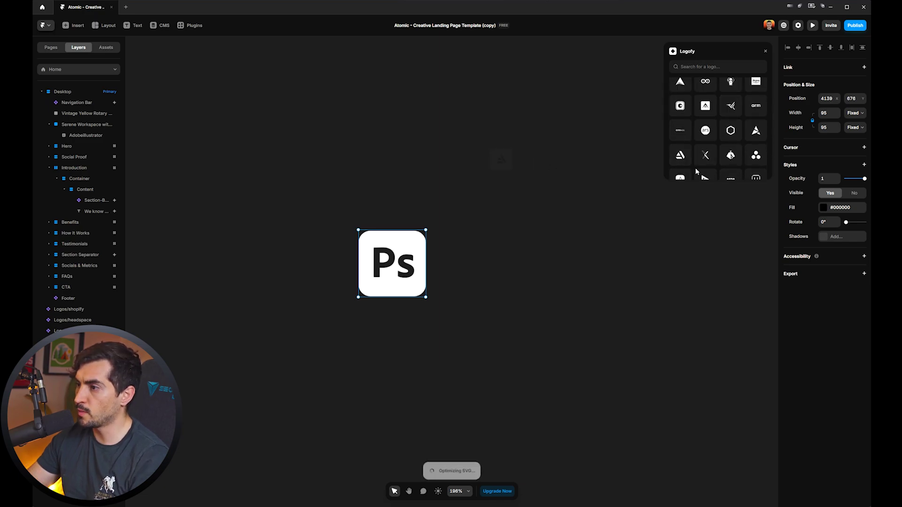
{"action": "scroll", "coordinate": [733, 155], "scroll_direction": "down", "scroll_amount": 5}
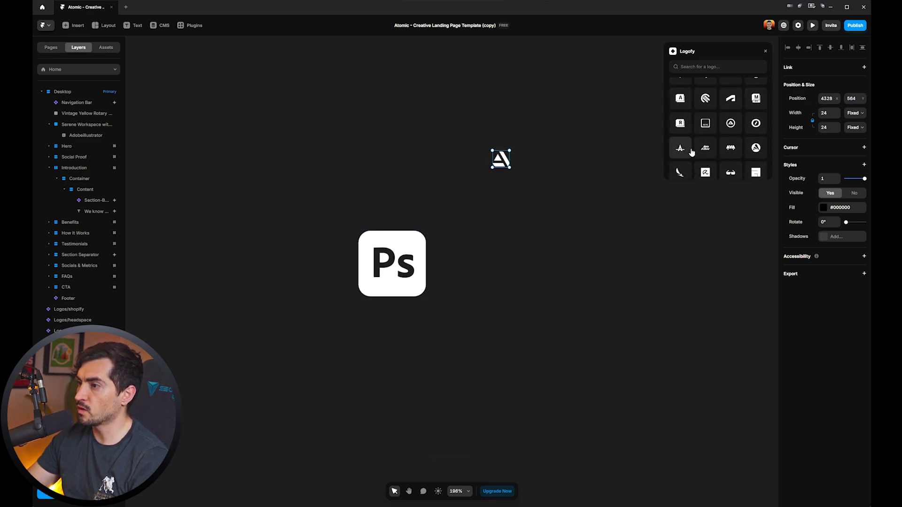
{"action": "scroll", "coordinate": [691, 153], "scroll_direction": "down", "scroll_amount": 2}
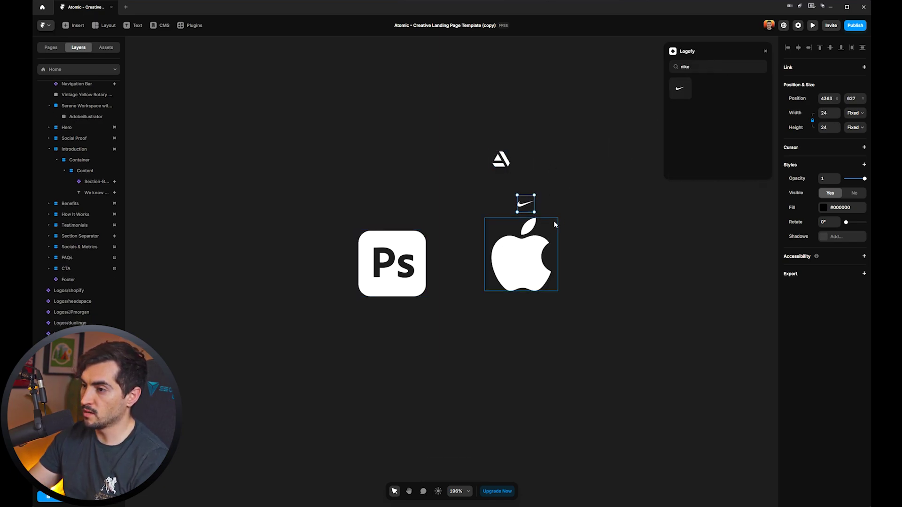
{"action": "key", "text": "ctrl+z"}
{"action": "left_click_drag", "start_coordinate": [549, 245], "coordinate": [483, 323]}
Move the Apple logo into the Introduction section.
{"action": "scroll", "coordinate": [565, 268], "scroll_direction": "down", "scroll_amount": 10}
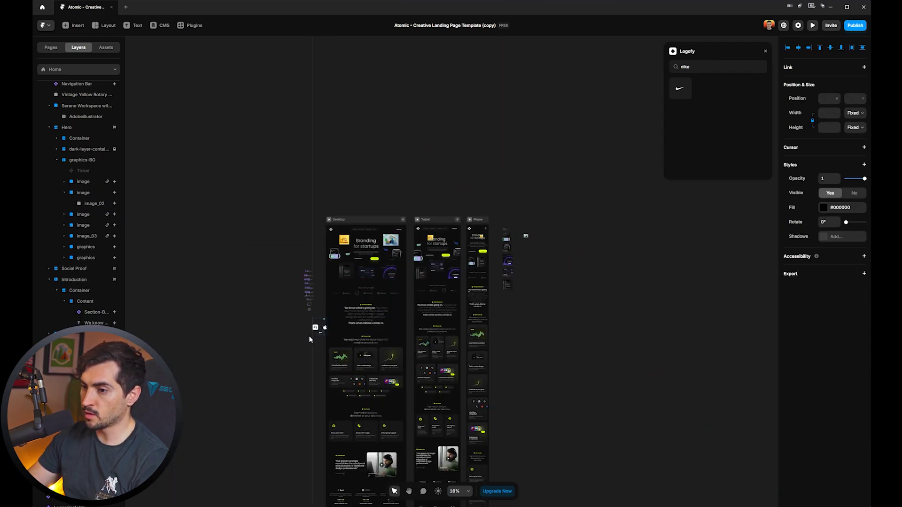
{"action": "scroll", "coordinate": [323, 326], "scroll_direction": "up", "scroll_amount": 8}
{"action": "left_click", "coordinate": [382, 271]}
{"action": "scroll", "coordinate": [382, 271], "scroll_direction": "down", "scroll_amount": 6}
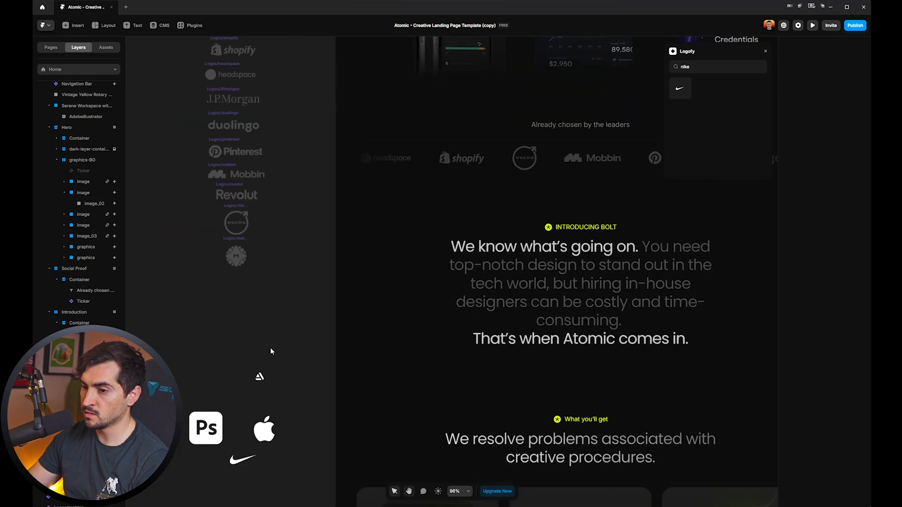
{"action": "left_click", "coordinate": [442, 152]}
{"action": "left_click_drag", "start_coordinate": [443, 151], "coordinate": [495, 247]}
{"action": "scroll", "coordinate": [495, 246], "scroll_direction": "up", "scroll_amount": 6}
{"action": "scroll", "coordinate": [517, 264], "scroll_direction": "down", "scroll_amount": 6}
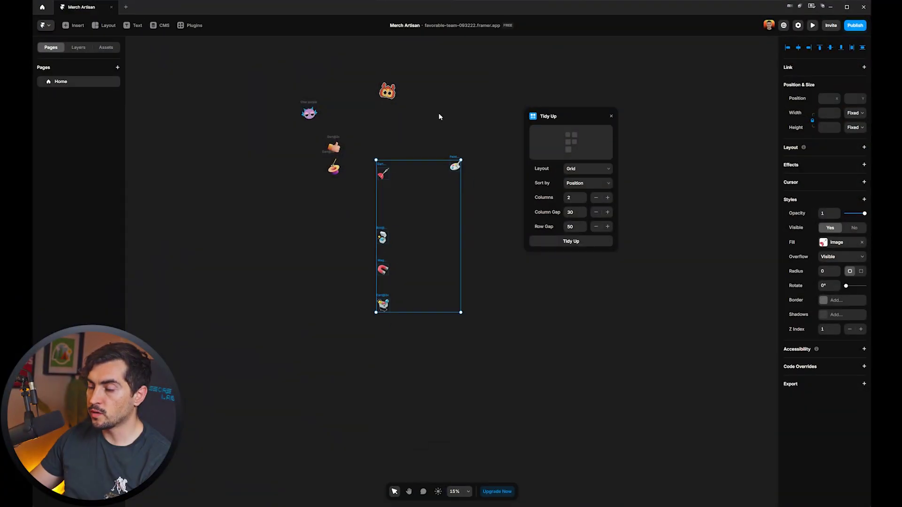
Marquee-select all nine sticker images.
{"action": "scroll", "coordinate": [438, 117], "scroll_direction": "up", "scroll_amount": 2}
{"action": "left_click", "coordinate": [362, 156]}
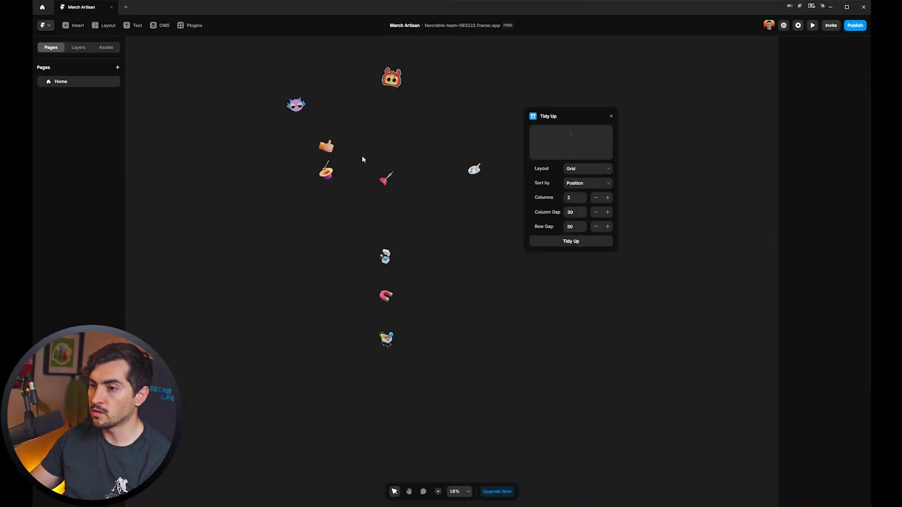
{"action": "scroll", "coordinate": [479, 94], "scroll_direction": "up", "scroll_amount": 1}
{"action": "left_click_drag", "start_coordinate": [487, 60], "coordinate": [320, 396]}
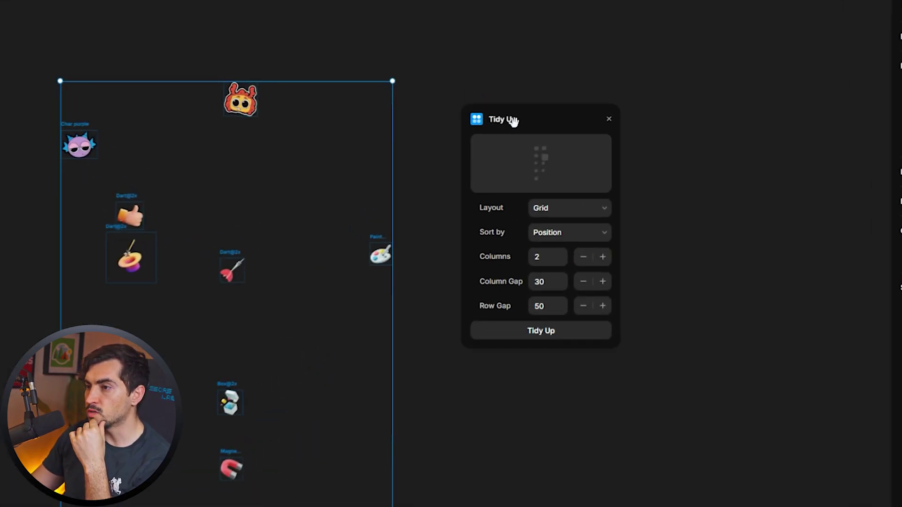
{"action": "left_click_drag", "start_coordinate": [513, 121], "coordinate": [512, 132]}
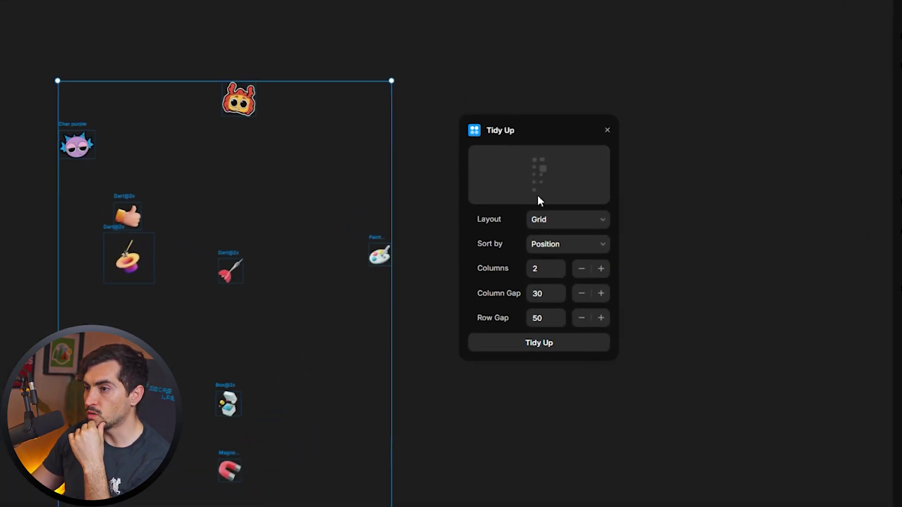
Tidy the stickers into a Grid layout with 5 columns, column gap 30 and row gap 60.
{"action": "left_click", "coordinate": [548, 220]}
{"action": "left_click", "coordinate": [543, 233]}
{"action": "left_click", "coordinate": [555, 268]}
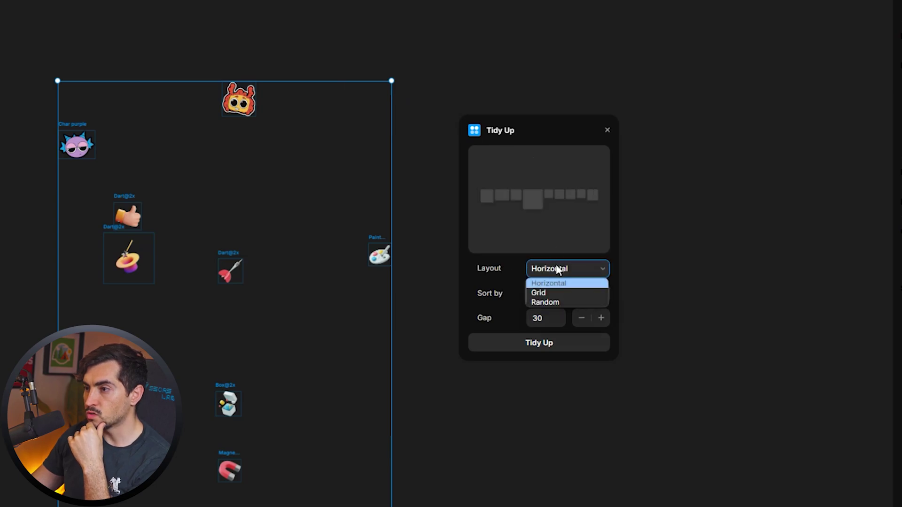
{"action": "left_click", "coordinate": [549, 303]}
{"action": "left_click", "coordinate": [547, 316]}
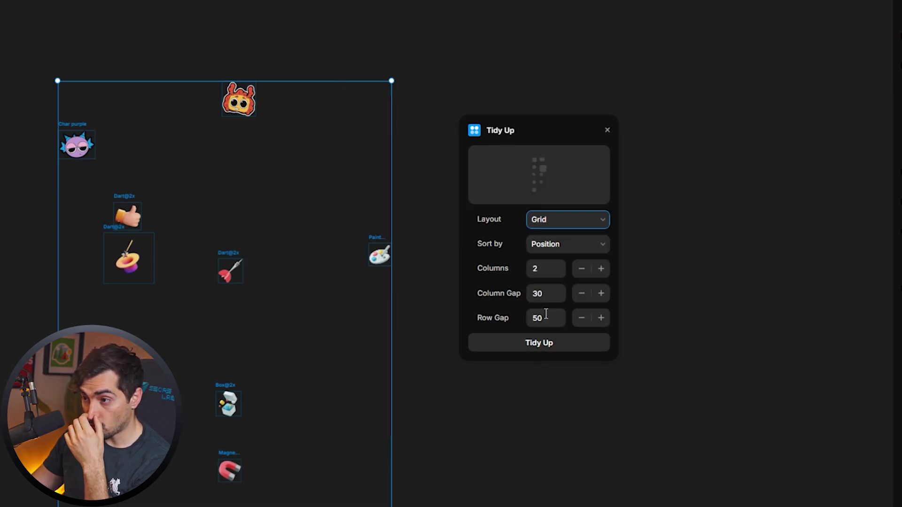
{"action": "left_click", "coordinate": [600, 268]}
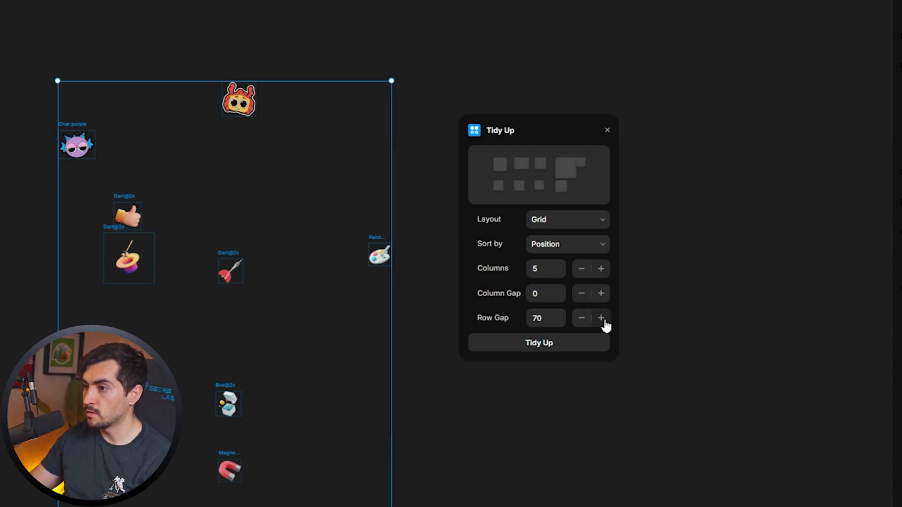
{"action": "left_click", "coordinate": [600, 293]}
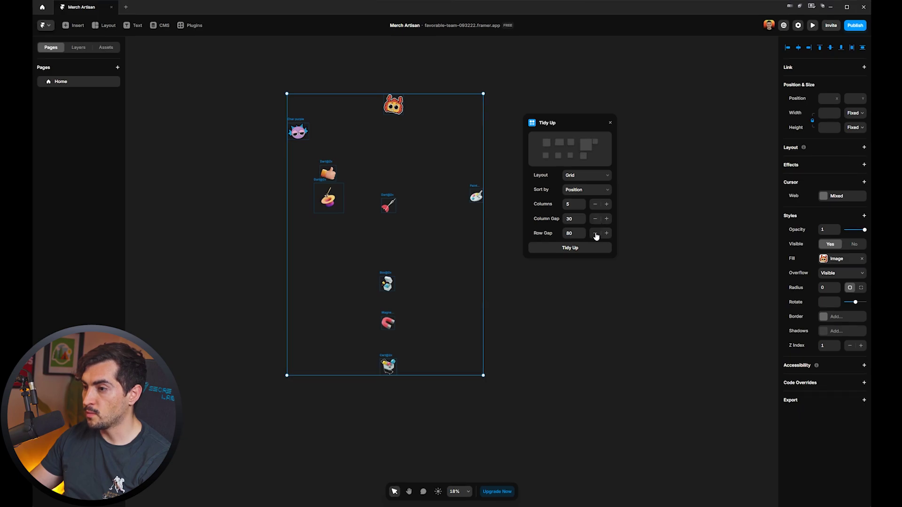
{"action": "left_click", "coordinate": [589, 249]}
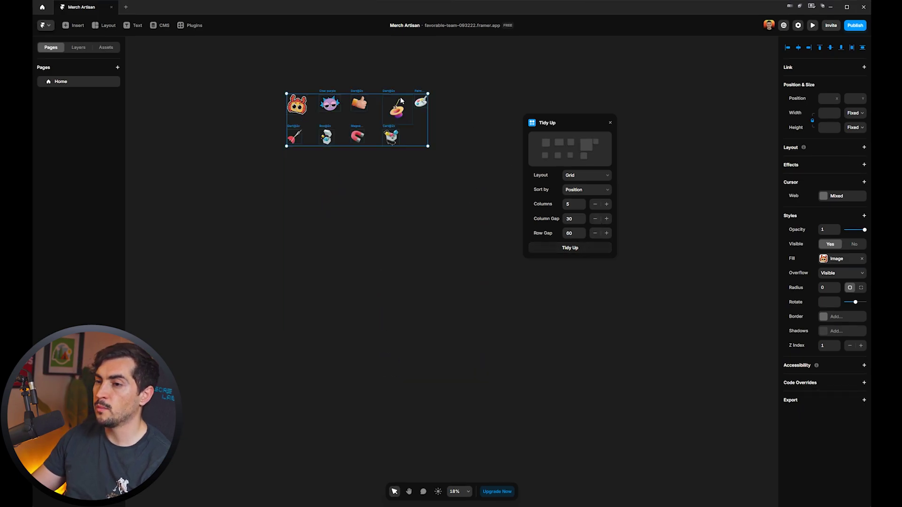
Zoom in on the arranged stickers and select all nine of them.
{"action": "left_click_drag", "start_coordinate": [467, 91], "coordinate": [238, 183]}
{"action": "key", "text": "shift+2"}
{"action": "left_click_drag", "start_coordinate": [539, 120], "coordinate": [643, 110]}
{"action": "scroll", "coordinate": [469, 193], "scroll_direction": "up", "scroll_amount": 2}
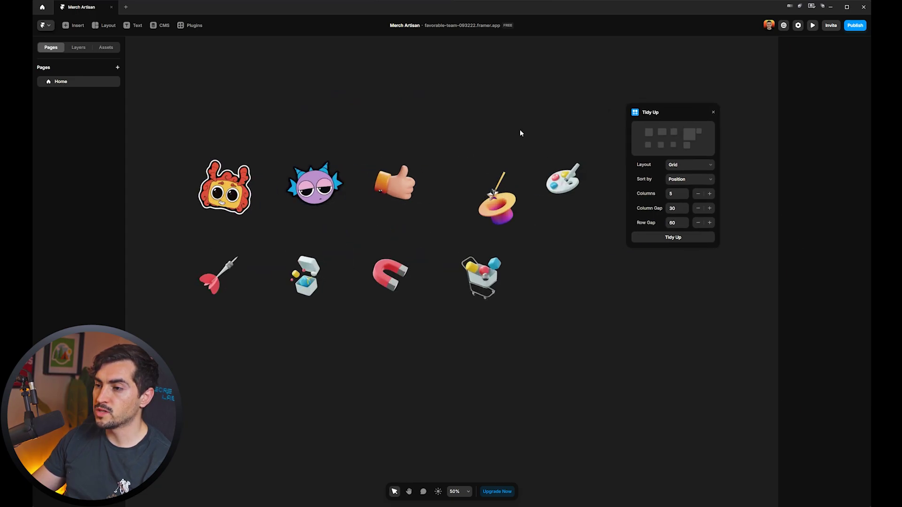
{"action": "left_click", "coordinate": [494, 206]}
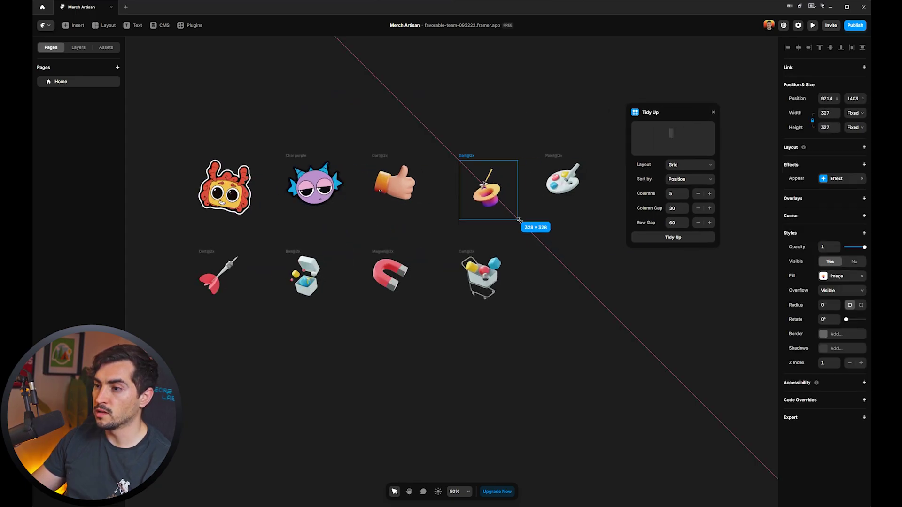
{"action": "key", "text": "ctrl+a"}
{"action": "scroll", "coordinate": [390, 198], "scroll_direction": "down", "scroll_amount": 6}
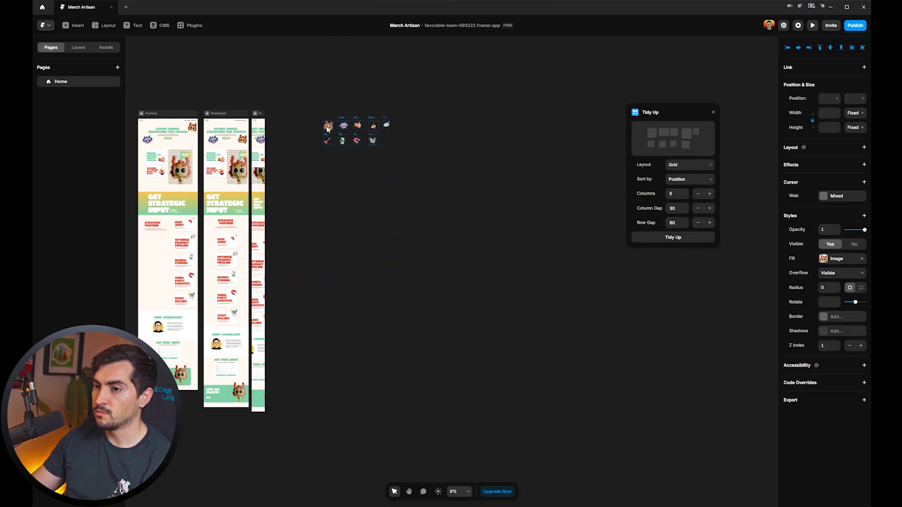
{"action": "left_click", "coordinate": [382, 115]}
{"action": "scroll", "coordinate": [382, 122], "scroll_direction": "up", "scroll_amount": 3}
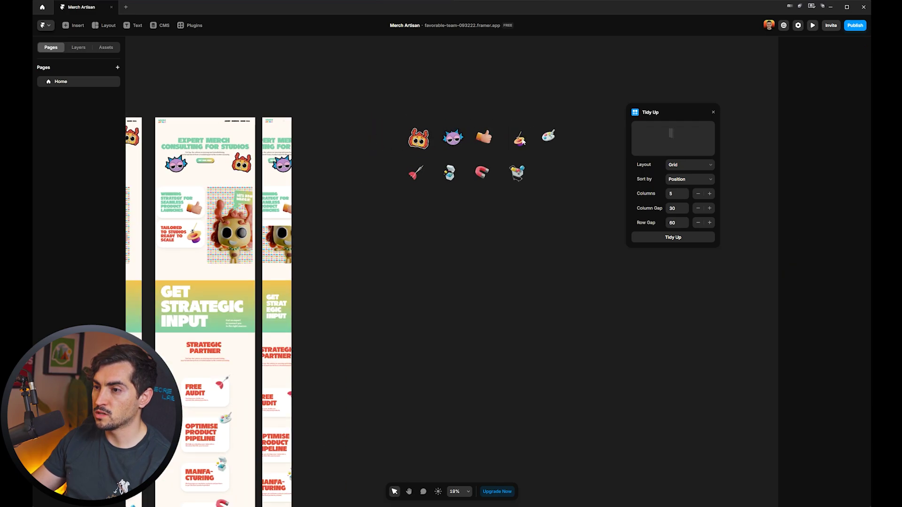
{"action": "scroll", "coordinate": [523, 140], "scroll_direction": "up", "scroll_amount": 2}
{"action": "key", "text": "ctrl+a"}
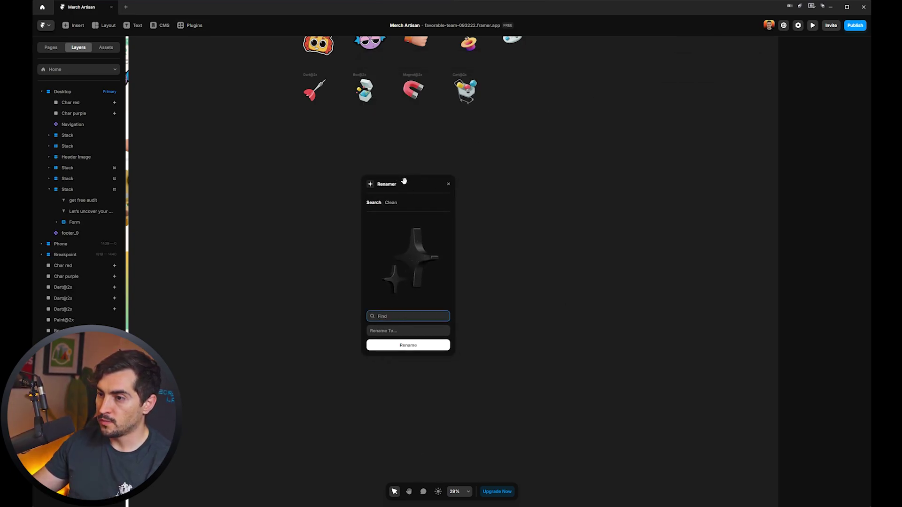
Use Renamer to rename all Stack layers to WRAP.
{"action": "left_click_drag", "start_coordinate": [406, 182], "coordinate": [458, 154]}
{"action": "left_click", "coordinate": [448, 288]}
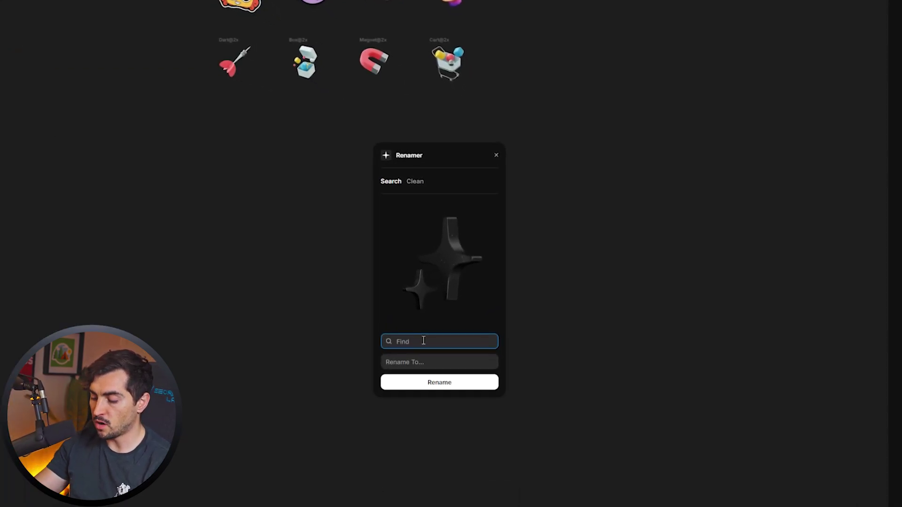
{"action": "type", "text": "stack"}
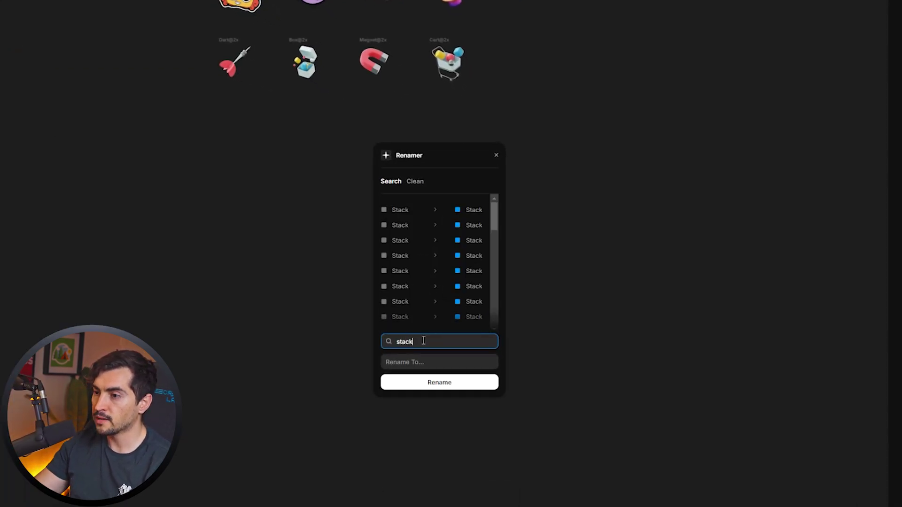
{"action": "scroll", "coordinate": [459, 258], "scroll_direction": "down", "scroll_amount": 2}
{"action": "scroll", "coordinate": [463, 256], "scroll_direction": "up", "scroll_amount": 2}
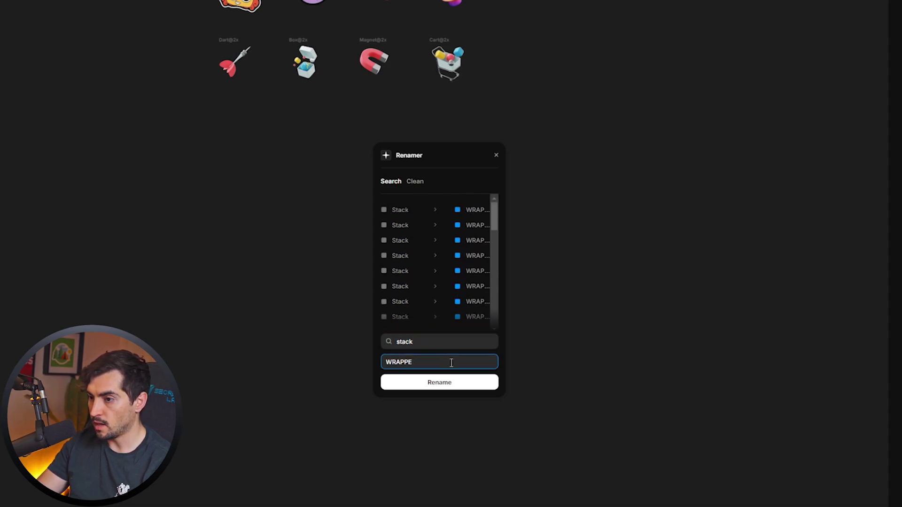
{"action": "type", "text": "P"}
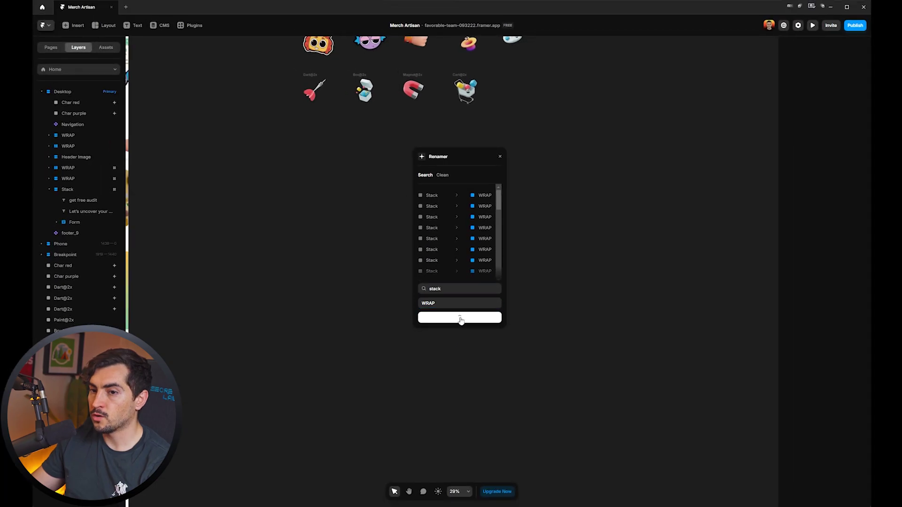
{"action": "left_click", "coordinate": [439, 382]}
Inspect the renamed WRAP layers and expand the Header Image layer.
{"action": "left_click", "coordinate": [84, 140]}
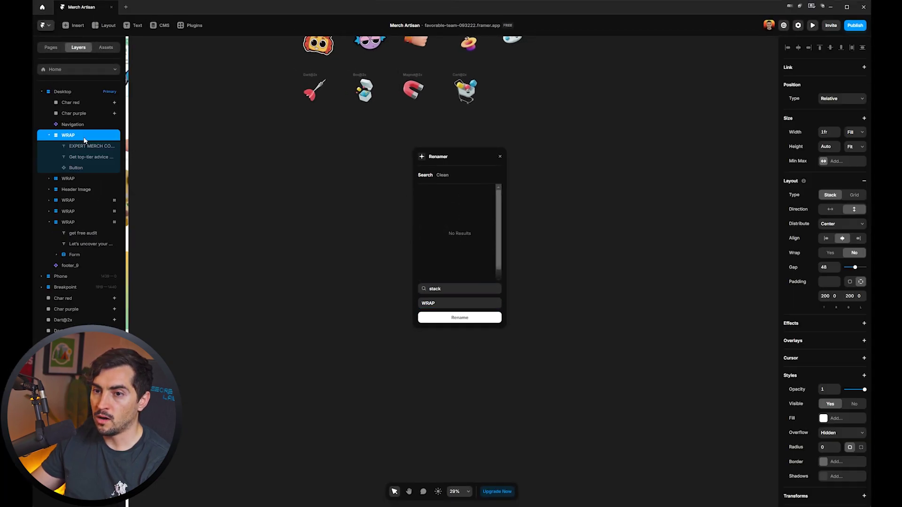
{"action": "left_click", "coordinate": [80, 180]}
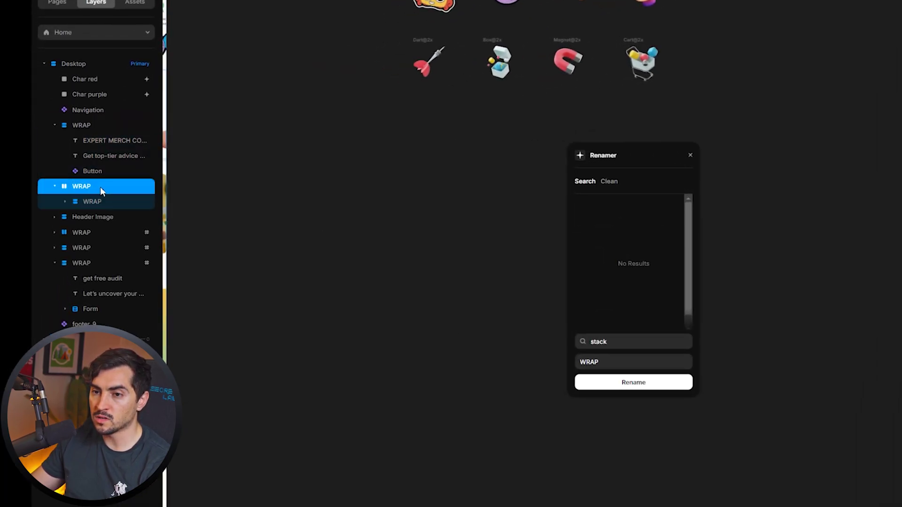
{"action": "left_click", "coordinate": [91, 217]}
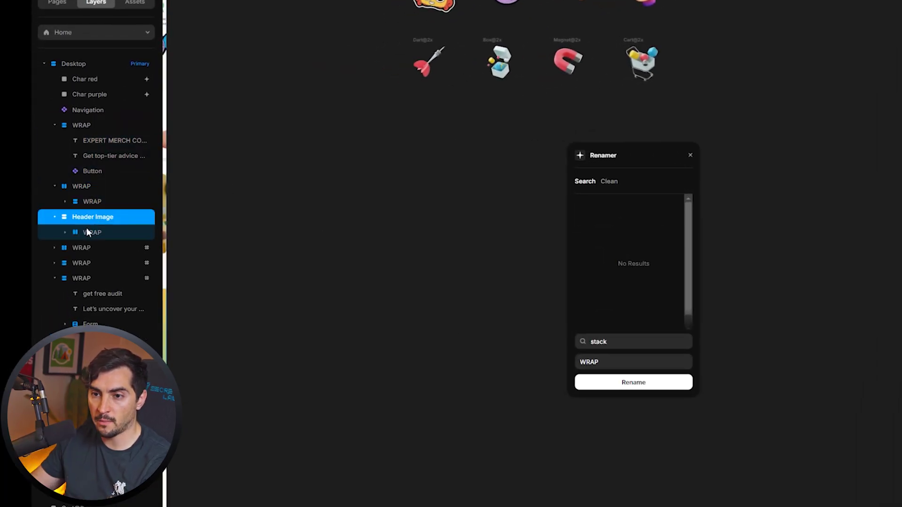
{"action": "left_click", "coordinate": [85, 247]}
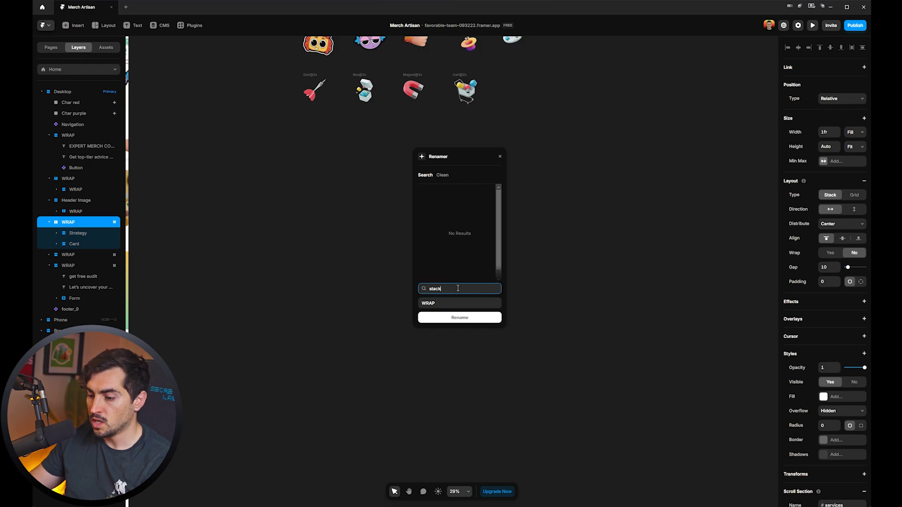
Rename the Header Image layers to 'Header main section' and close Renamer.
{"action": "key", "text": "ctrl+a"}
{"action": "type", "text": "IMAG"}
{"action": "left_click", "coordinate": [436, 195]}
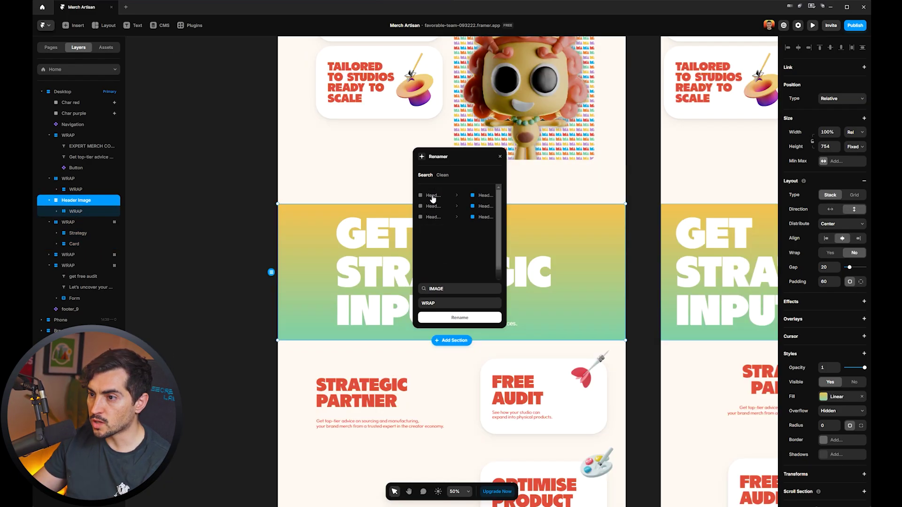
{"action": "left_click", "coordinate": [431, 206]}
{"action": "left_click", "coordinate": [430, 217]}
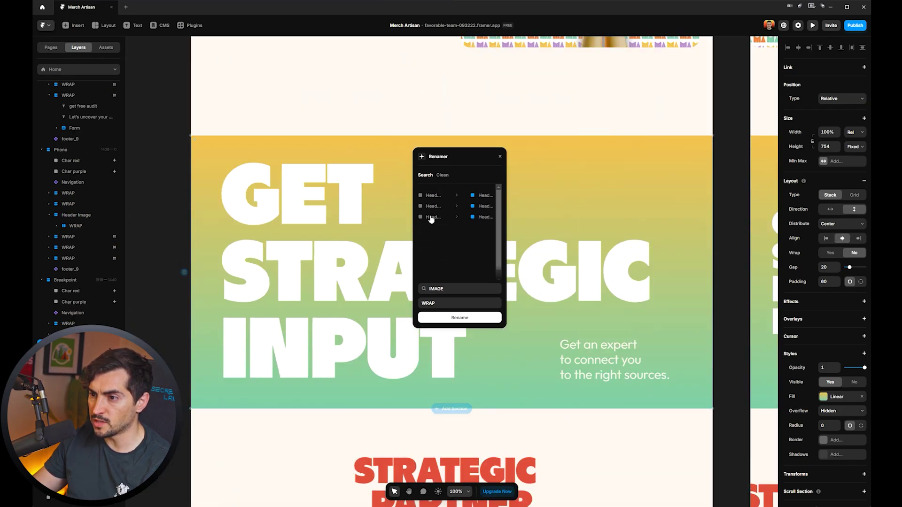
{"action": "left_click", "coordinate": [478, 195]}
{"action": "left_click", "coordinate": [442, 303]}
{"action": "type", "text": "main section"}
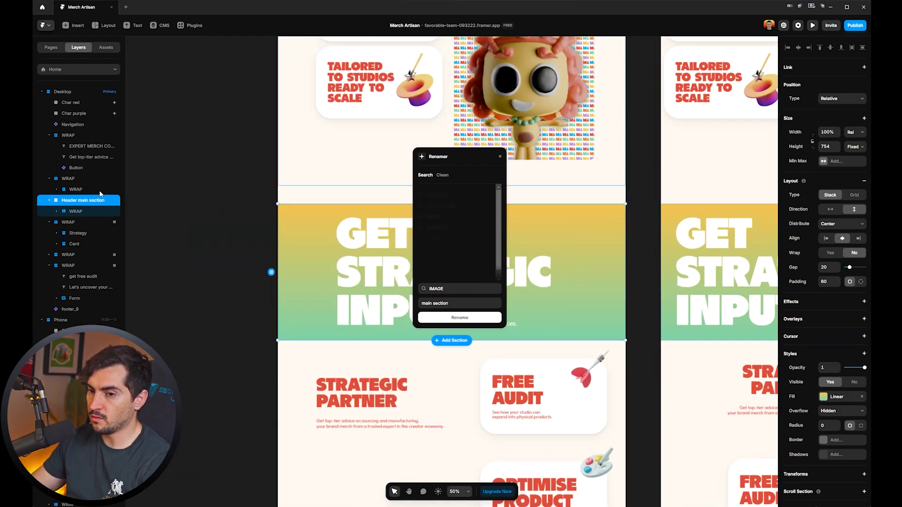
{"action": "left_click", "coordinate": [78, 233]}
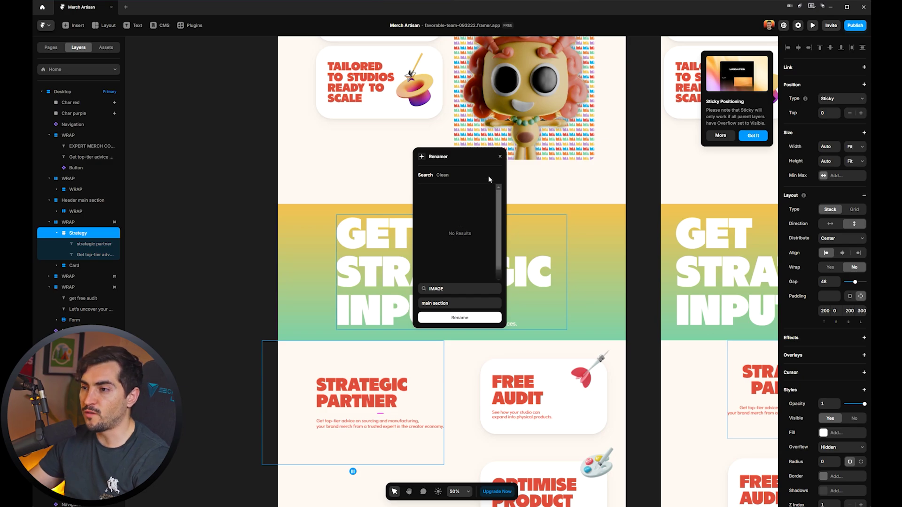
{"action": "left_click", "coordinate": [500, 157]}
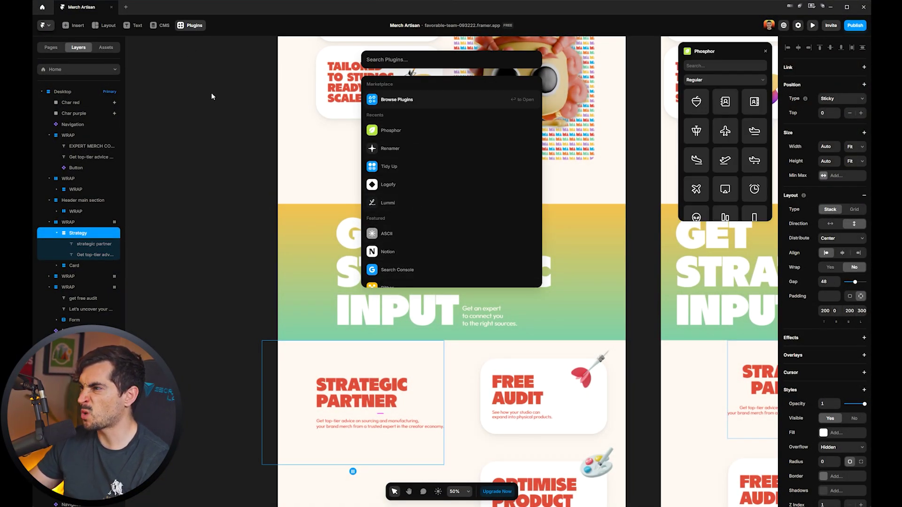
Preview the Phosphor icons in Thin, Light and Regular weights, moving the panel off the design.
{"action": "key", "text": "Escape"}
{"action": "scroll", "coordinate": [725, 155], "scroll_direction": "down", "scroll_amount": 10}
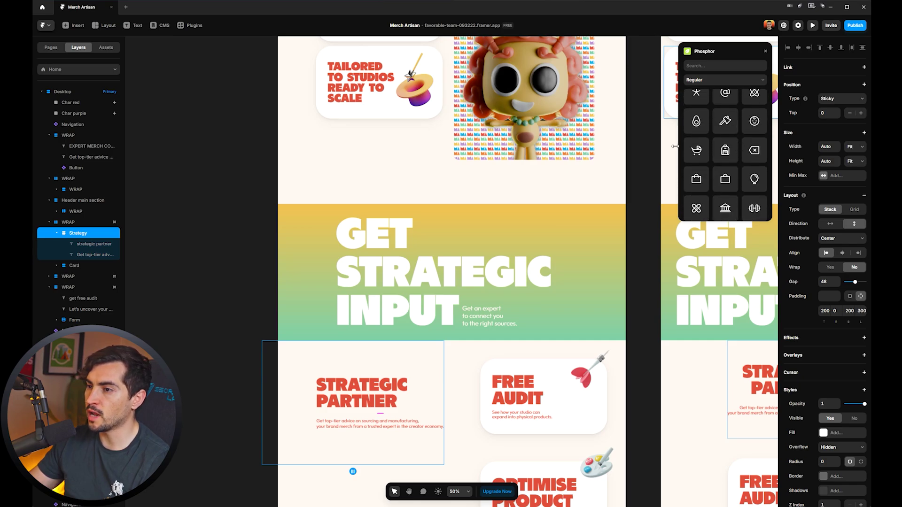
{"action": "scroll", "coordinate": [675, 146], "scroll_direction": "down", "scroll_amount": 5}
{"action": "scroll", "coordinate": [409, 225], "scroll_direction": "up", "scroll_amount": 3}
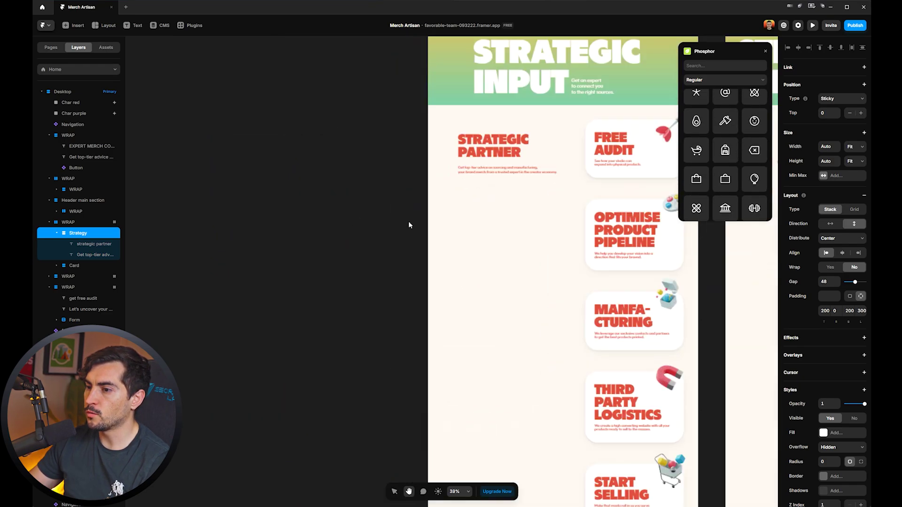
{"action": "scroll", "coordinate": [409, 225], "scroll_direction": "up", "scroll_amount": 3}
{"action": "scroll", "coordinate": [418, 191], "scroll_direction": "down", "scroll_amount": 2}
{"action": "left_click", "coordinate": [730, 79]}
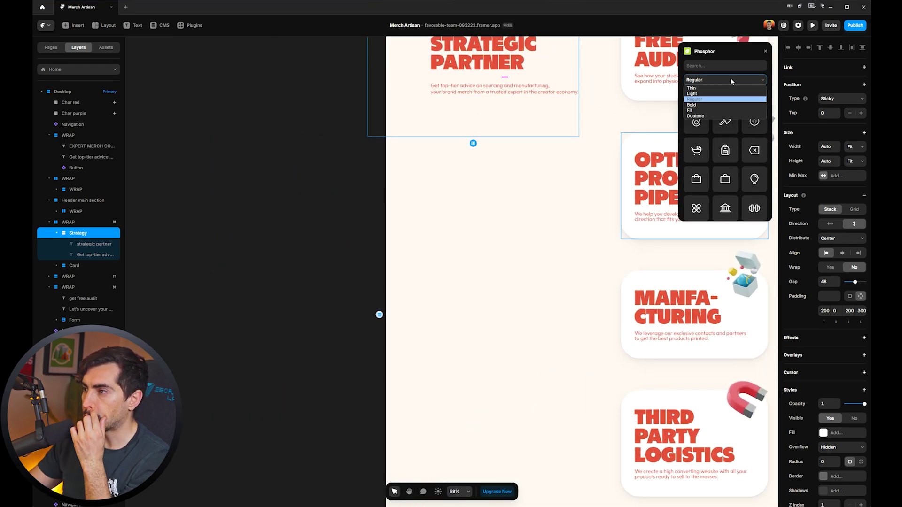
{"action": "left_click", "coordinate": [691, 88]}
{"action": "left_click_drag", "start_coordinate": [706, 46], "coordinate": [280, 126]}
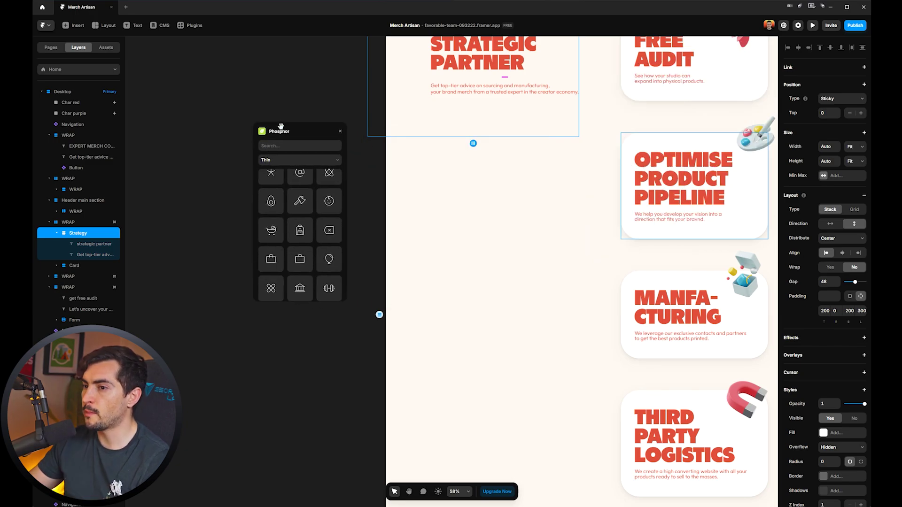
{"action": "left_click", "coordinate": [296, 160]}
{"action": "left_click", "coordinate": [287, 173]}
{"action": "left_click", "coordinate": [292, 162]}
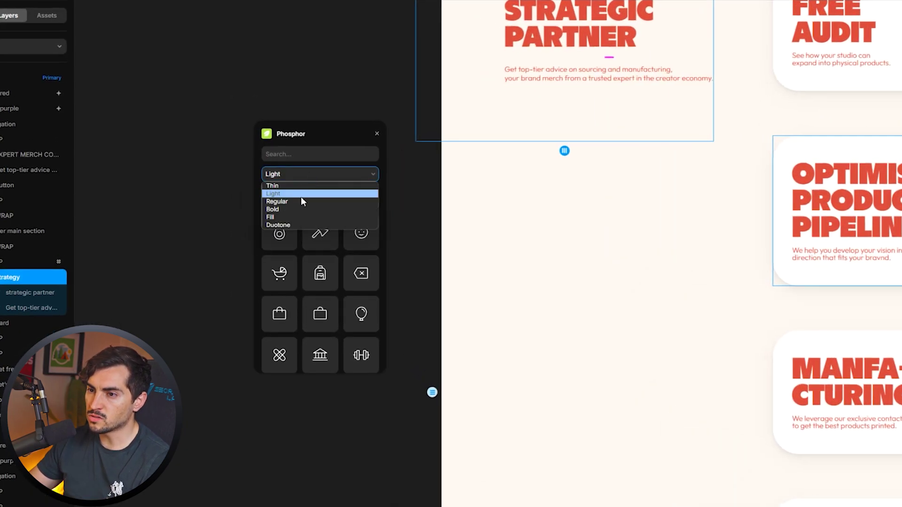
{"action": "left_click", "coordinate": [301, 201]}
Try the Fill and Duotone icon weights, then insert a bell icon onto the page.
{"action": "left_click", "coordinate": [316, 174]}
{"action": "left_click", "coordinate": [310, 217]}
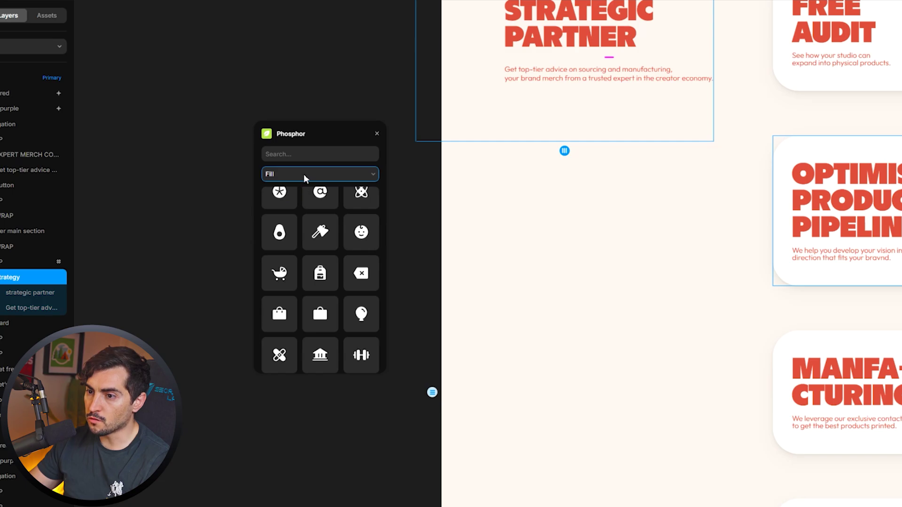
{"action": "left_click", "coordinate": [303, 174]}
{"action": "left_click", "coordinate": [296, 224]}
{"action": "scroll", "coordinate": [352, 312], "scroll_direction": "down", "scroll_amount": 10}
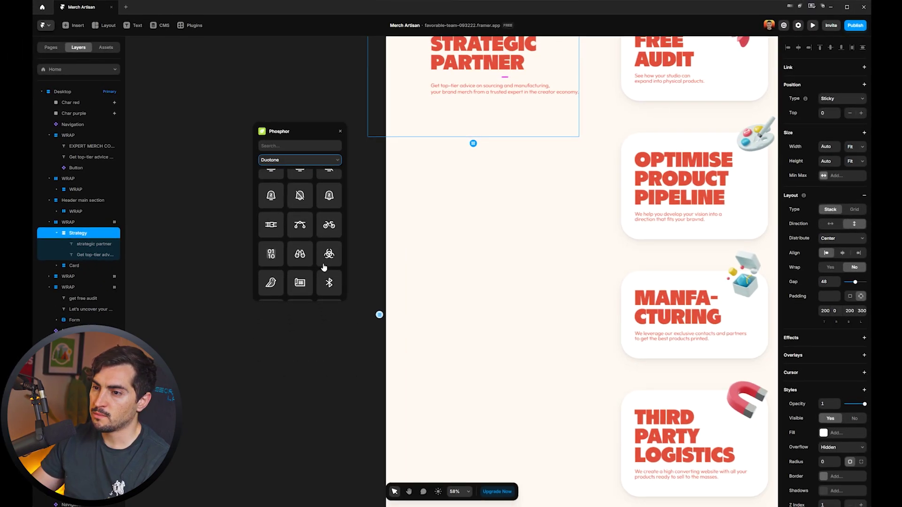
{"action": "scroll", "coordinate": [324, 267], "scroll_direction": "up", "scroll_amount": 3}
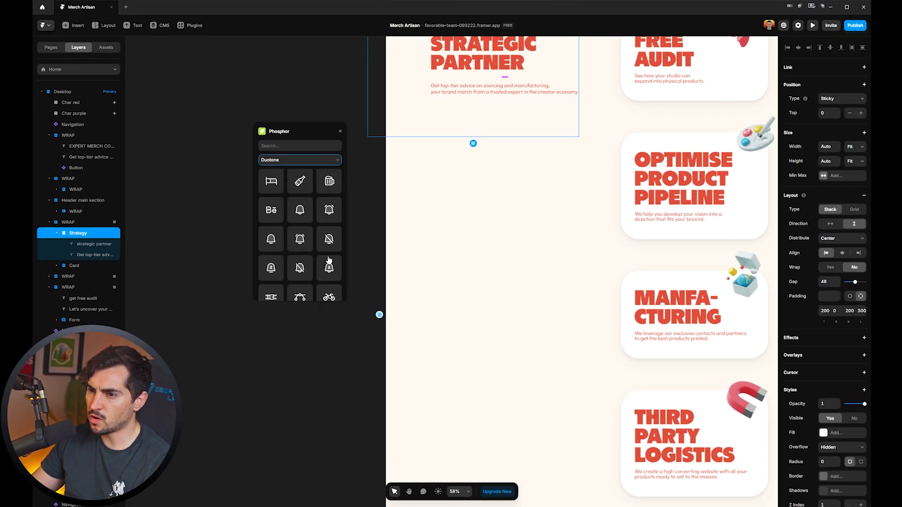
{"action": "left_click", "coordinate": [312, 243]}
Colour the inserted icons with the Green fill style.
{"action": "scroll", "coordinate": [313, 274], "scroll_direction": "down", "scroll_amount": 4}
{"action": "scroll", "coordinate": [370, 199], "scroll_direction": "down", "scroll_amount": 3}
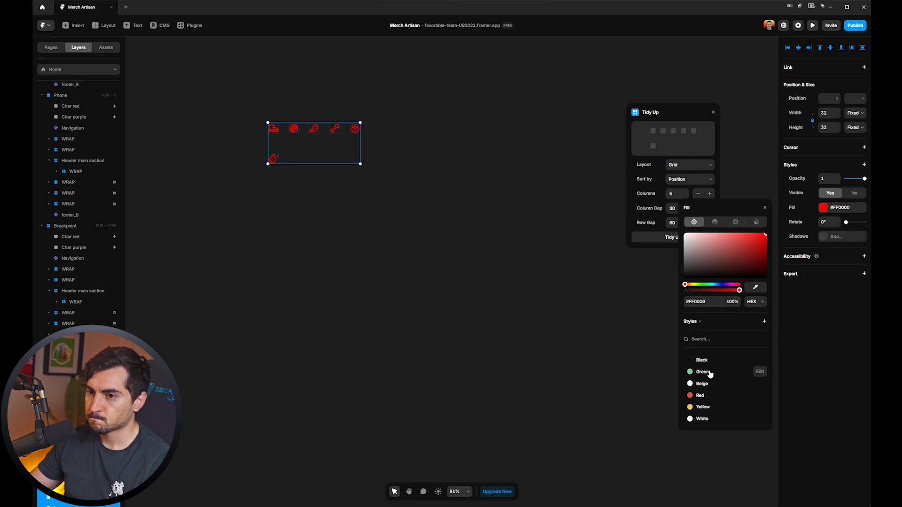
{"action": "left_click", "coordinate": [703, 372]}
{"action": "scroll", "coordinate": [387, 100], "scroll_direction": "up", "scroll_amount": 5}
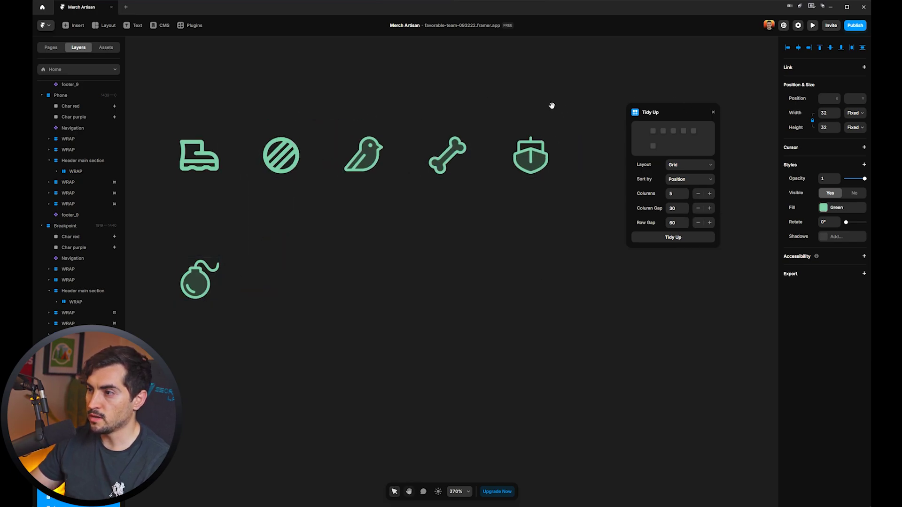
Arrange the icons in two rows: ball under the boot, bomb under the bird, ship under the bone.
{"action": "key", "text": "v"}
{"action": "left_click_drag", "start_coordinate": [236, 276], "coordinate": [488, 219]}
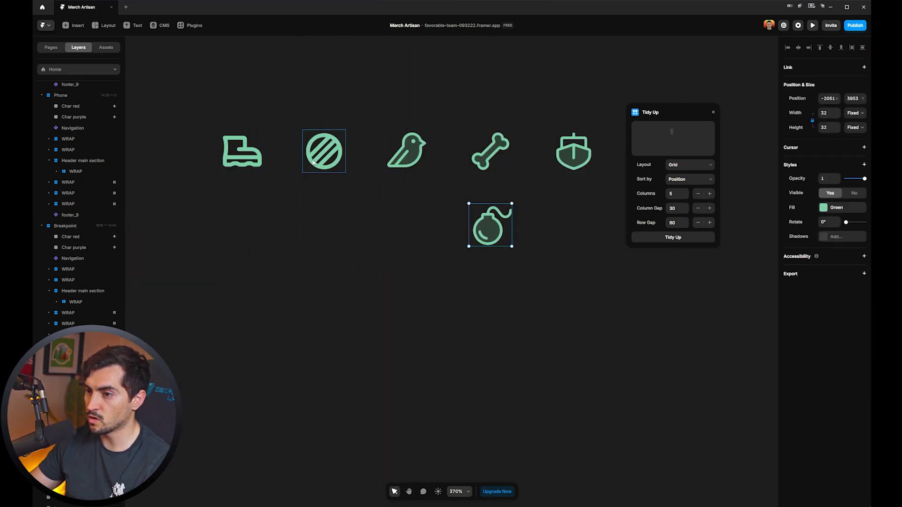
{"action": "left_click_drag", "start_coordinate": [312, 163], "coordinate": [227, 230]}
{"action": "left_click_drag", "start_coordinate": [527, 120], "coordinate": [346, 261]}
{"action": "left_click_drag", "start_coordinate": [489, 215], "coordinate": [407, 215]}
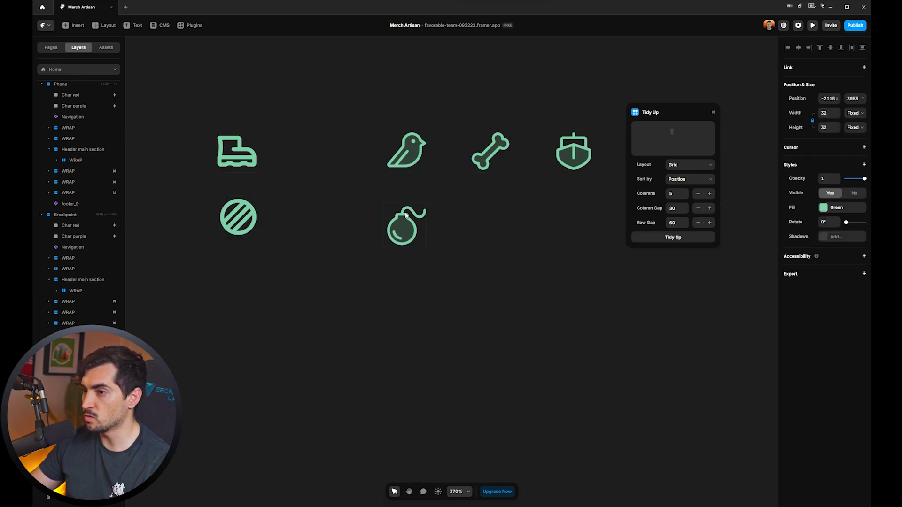
{"action": "left_click_drag", "start_coordinate": [573, 153], "coordinate": [491, 221]}
{"action": "left_click_drag", "start_coordinate": [597, 96], "coordinate": [408, 249]}
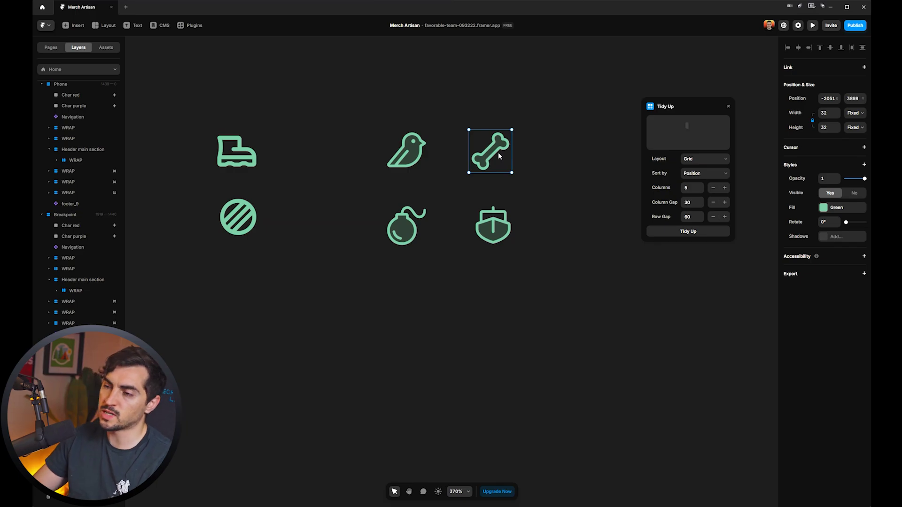
Open the Framer plugin marketplace in the browser with Browse Plugins.
{"action": "scroll", "coordinate": [561, 107], "scroll_direction": "down", "scroll_amount": 1}
{"action": "scroll", "coordinate": [297, 151], "scroll_direction": "down", "scroll_amount": 10}
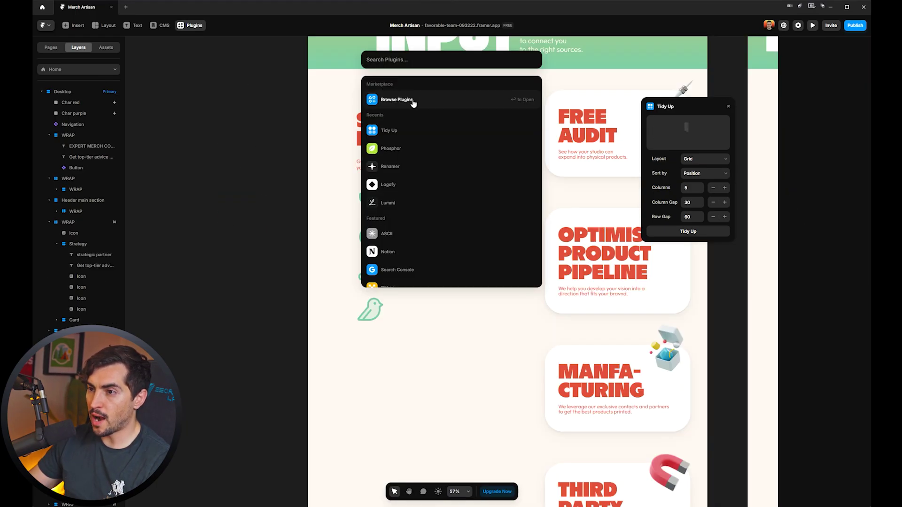
{"action": "left_click", "coordinate": [397, 99]}
{"action": "scroll", "coordinate": [619, 152], "scroll_direction": "down", "scroll_amount": 3}
{"action": "scroll", "coordinate": [645, 148], "scroll_direction": "down", "scroll_amount": 2}
Scroll the Marketplace plugins down to the last row: Doodles, Framer/Figma Sync, Lummi, Clonify.
{"action": "left_click", "coordinate": [191, 162]}
{"action": "left_click", "coordinate": [203, 184]}
{"action": "scroll", "coordinate": [775, 163], "scroll_direction": "down", "scroll_amount": 5}
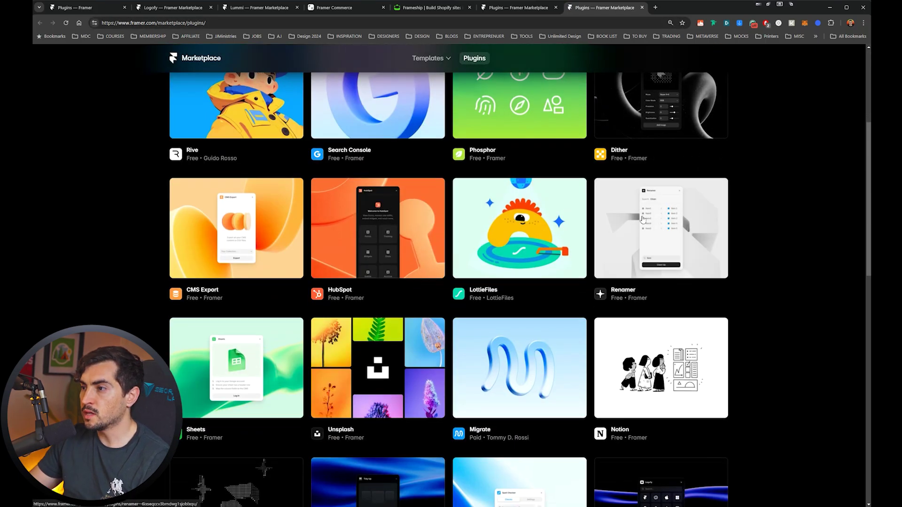
{"action": "scroll", "coordinate": [775, 163], "scroll_direction": "down", "scroll_amount": 2}
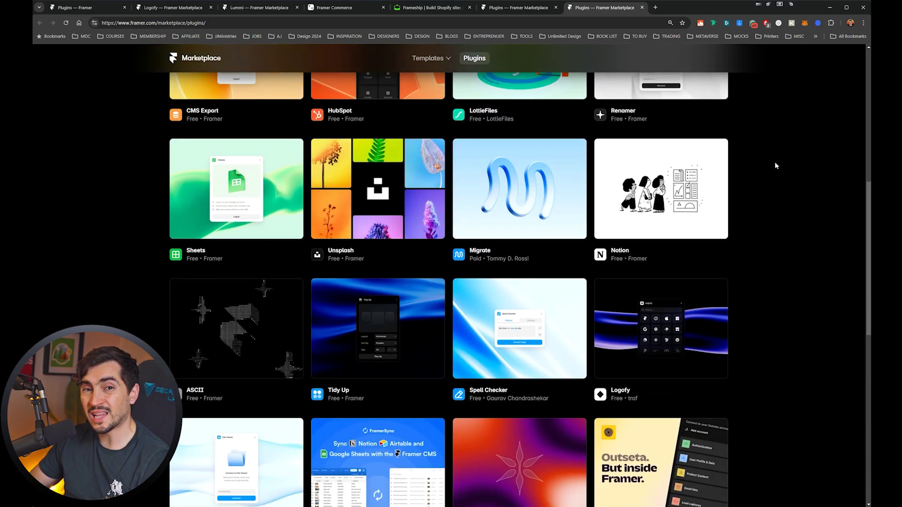
{"action": "scroll", "coordinate": [774, 157], "scroll_direction": "down", "scroll_amount": 1}
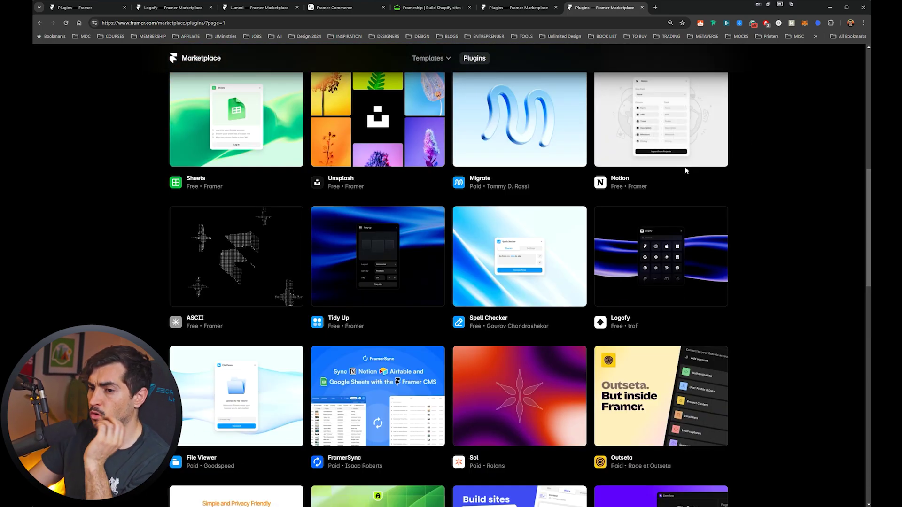
{"action": "scroll", "coordinate": [685, 172], "scroll_direction": "down", "scroll_amount": 1}
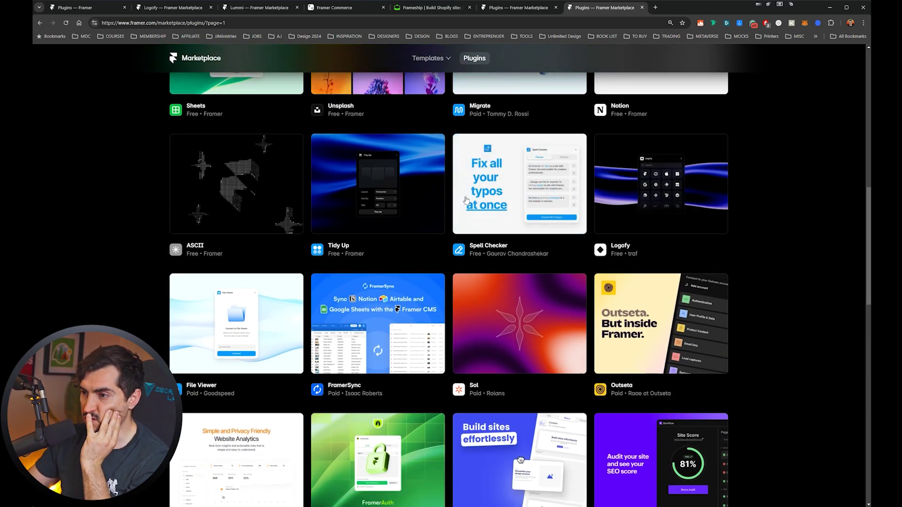
{"action": "scroll", "coordinate": [528, 224], "scroll_direction": "down", "scroll_amount": 1}
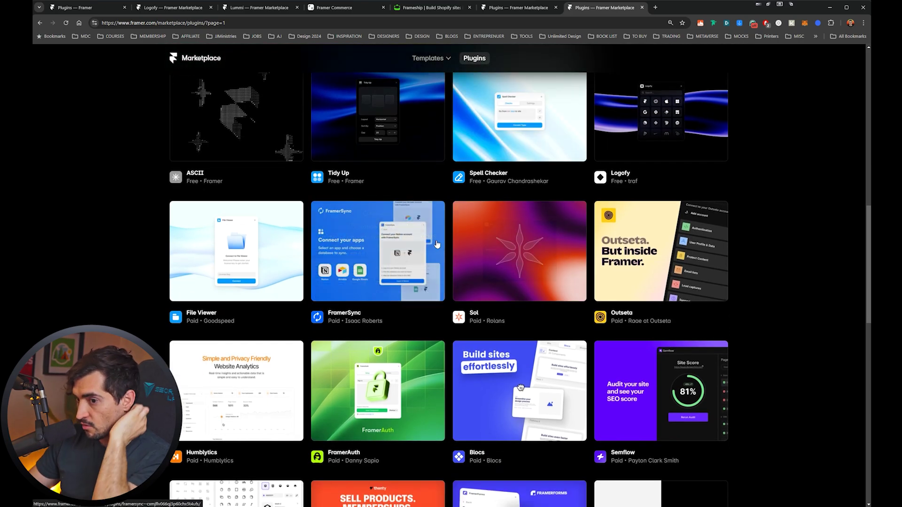
{"action": "scroll", "coordinate": [587, 228], "scroll_direction": "down", "scroll_amount": 1}
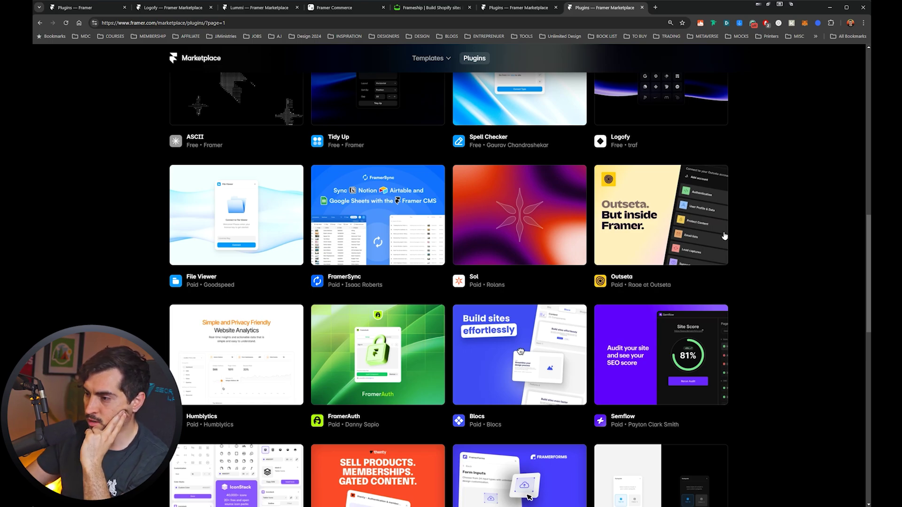
{"action": "scroll", "coordinate": [542, 231], "scroll_direction": "down", "scroll_amount": 3}
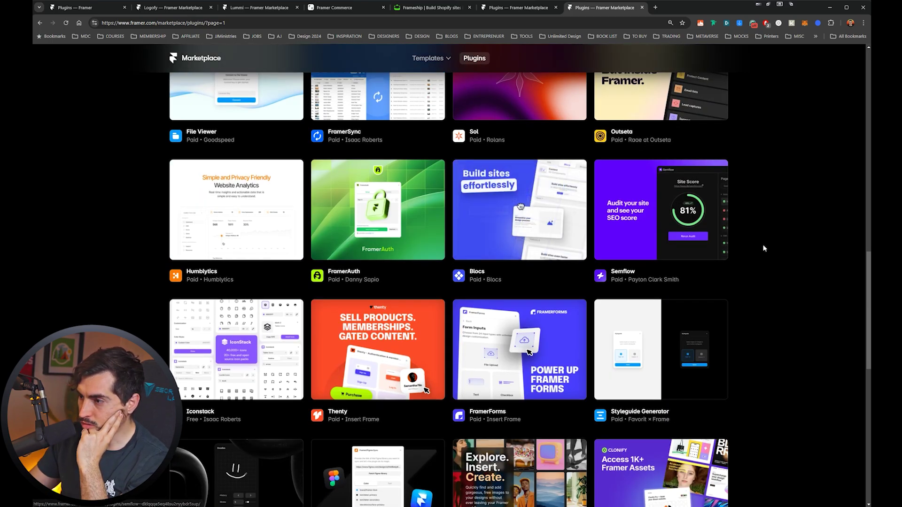
{"action": "scroll", "coordinate": [762, 250], "scroll_direction": "down", "scroll_amount": 4}
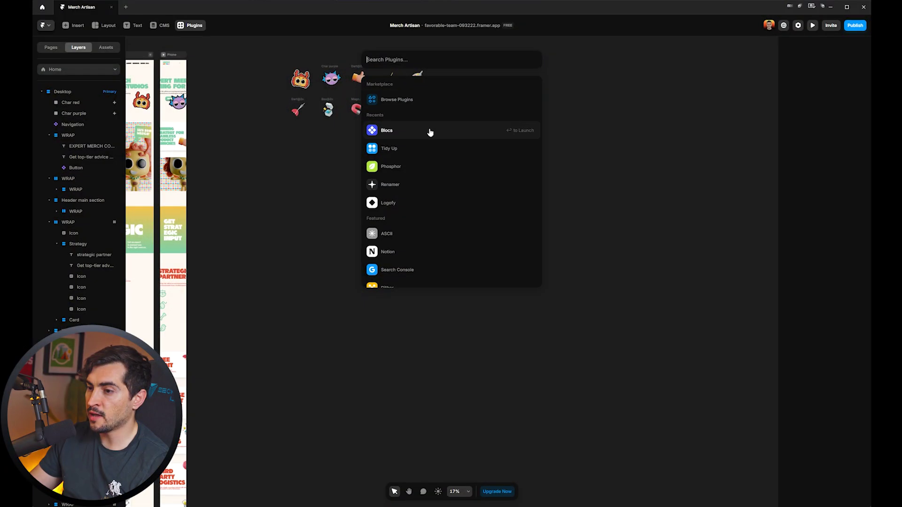
Launch the ASCII plugin and enlarge the red character sticker copy.
{"action": "scroll", "coordinate": [429, 131], "scroll_direction": "up", "scroll_amount": 2}
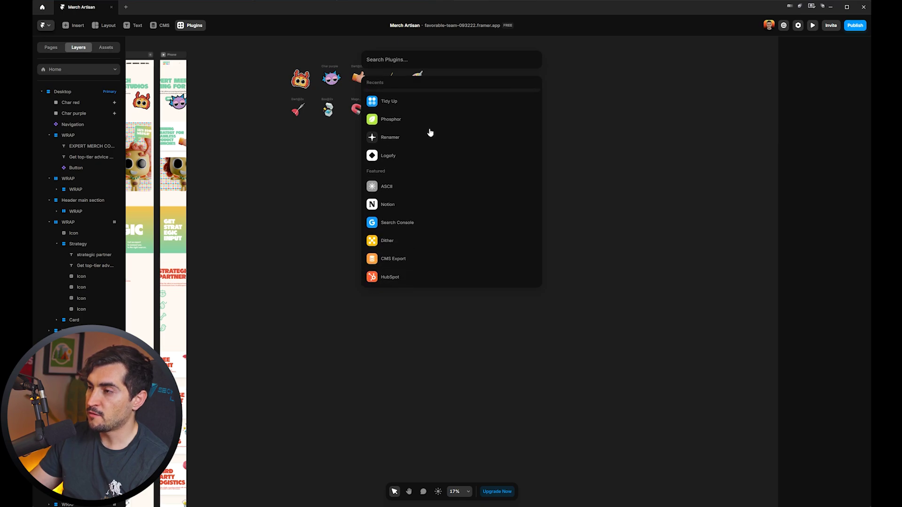
{"action": "left_click", "coordinate": [404, 192]}
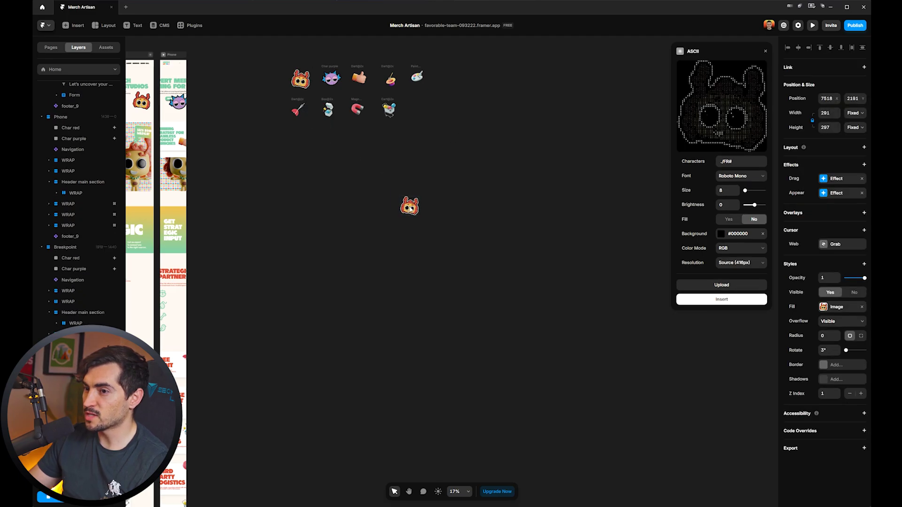
{"action": "scroll", "coordinate": [454, 162], "scroll_direction": "up", "scroll_amount": 3}
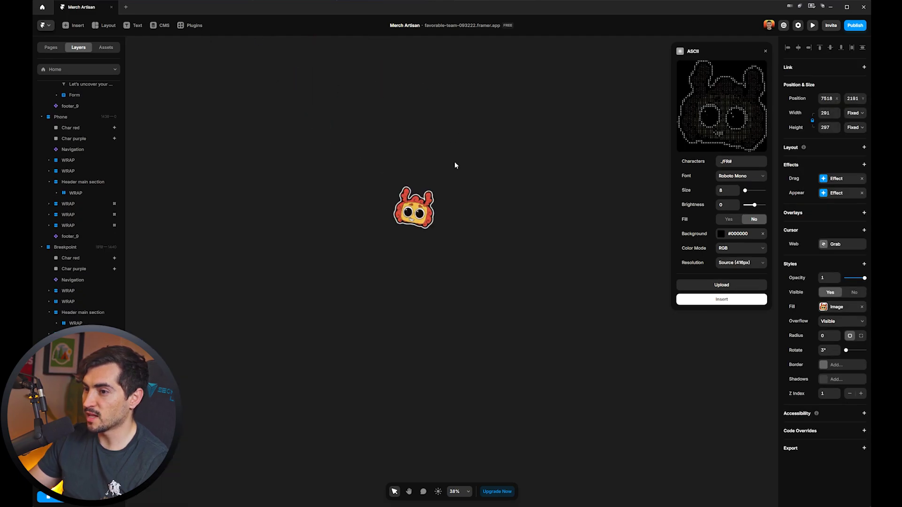
{"action": "left_click_drag", "start_coordinate": [453, 192], "coordinate": [474, 152]}
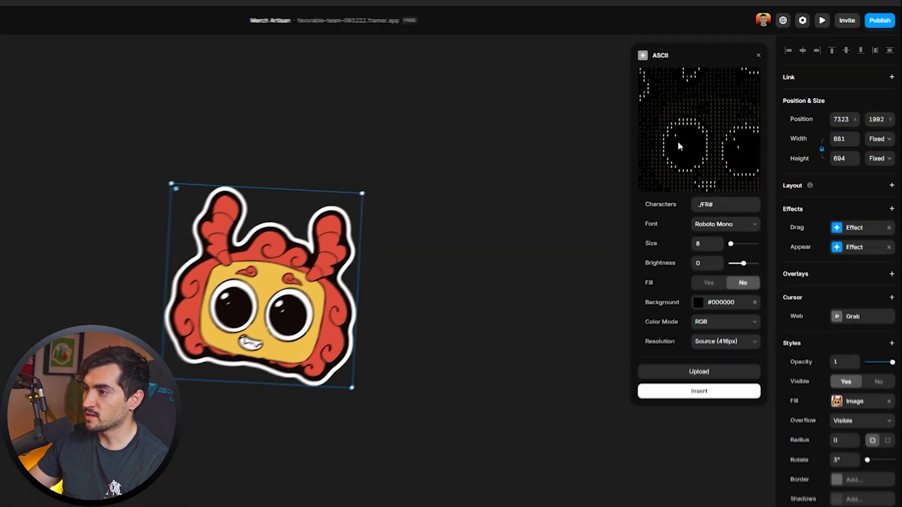
Set the ASCII font to Space Mono, enlarge the characters and make the background red.
{"action": "left_click", "coordinate": [710, 211]}
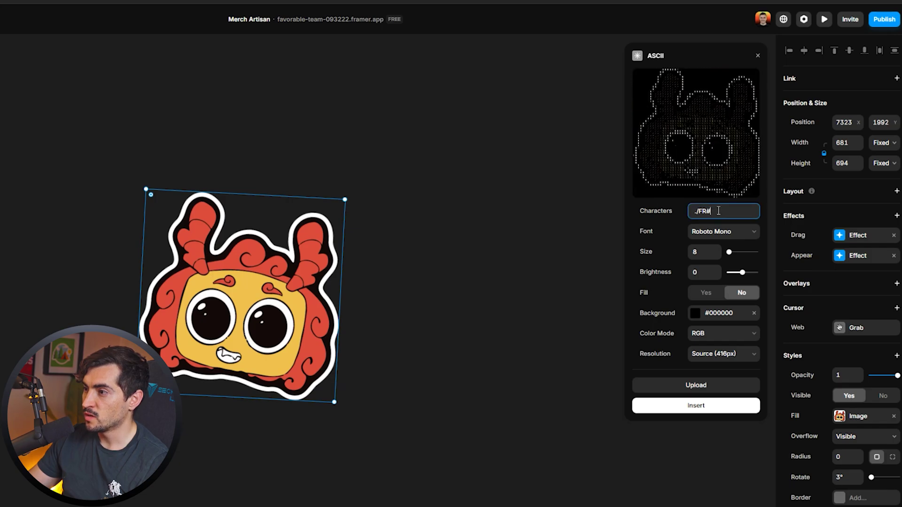
{"action": "left_click", "coordinate": [710, 229]}
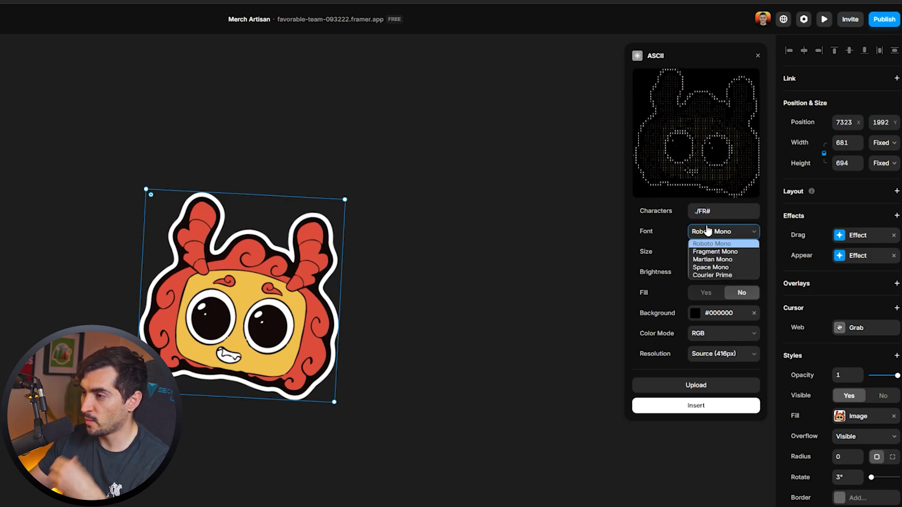
{"action": "left_click", "coordinate": [726, 250]}
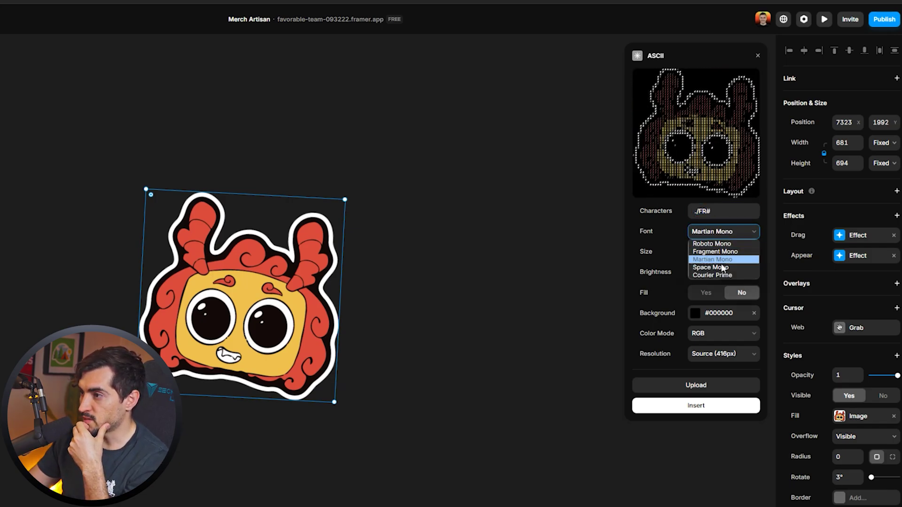
{"action": "left_click", "coordinate": [726, 270]}
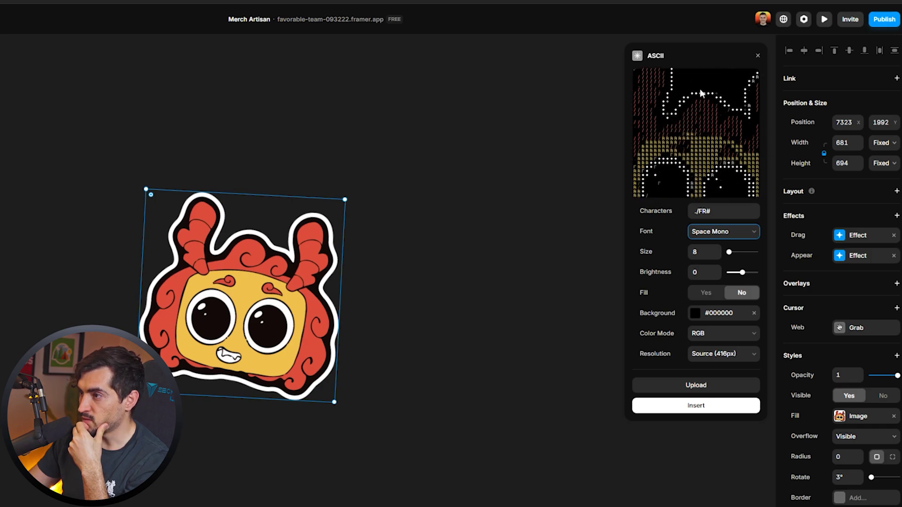
{"action": "mouse_move", "coordinate": [729, 252]}
{"action": "left_mouse_down"}
{"action": "mouse_move", "coordinate": [754, 253]}
{"action": "mouse_move", "coordinate": [720, 260]}
{"action": "mouse_move", "coordinate": [728, 257]}
{"action": "left_mouse_up"}
{"action": "left_click", "coordinate": [695, 313]}
{"action": "left_click_drag", "start_coordinate": [691, 320], "coordinate": [830, 313]}
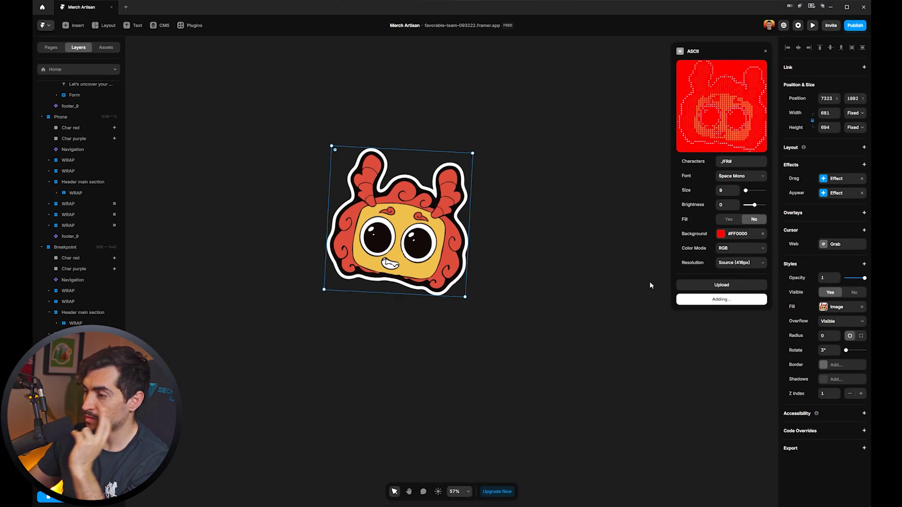
Set the ASCII resolution to 500px and insert the red ASCII version of the character sticker.
{"action": "left_click", "coordinate": [741, 262]}
{"action": "left_click", "coordinate": [733, 275]}
{"action": "scroll", "coordinate": [407, 266], "scroll_direction": "up", "scroll_amount": 5}
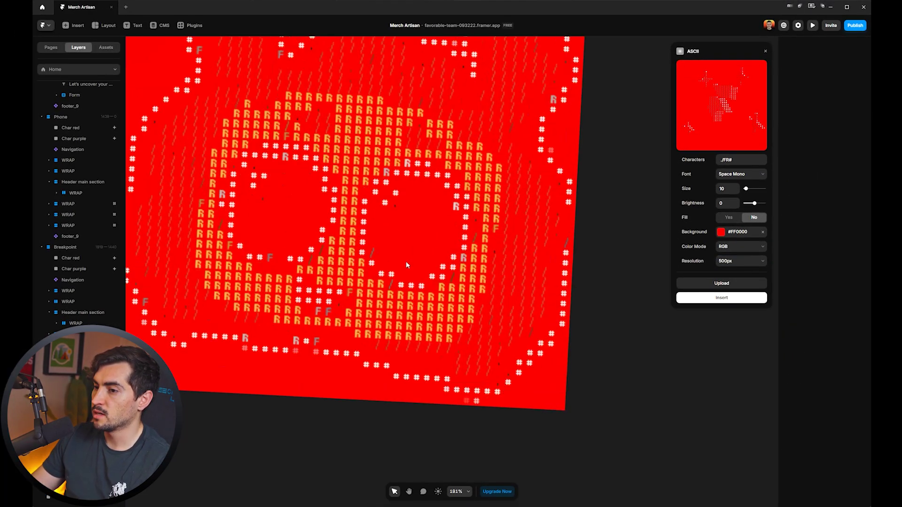
{"action": "scroll", "coordinate": [407, 265], "scroll_direction": "down", "scroll_amount": 8}
{"action": "left_click", "coordinate": [447, 254]}
{"action": "scroll", "coordinate": [434, 236], "scroll_direction": "up", "scroll_amount": 3}
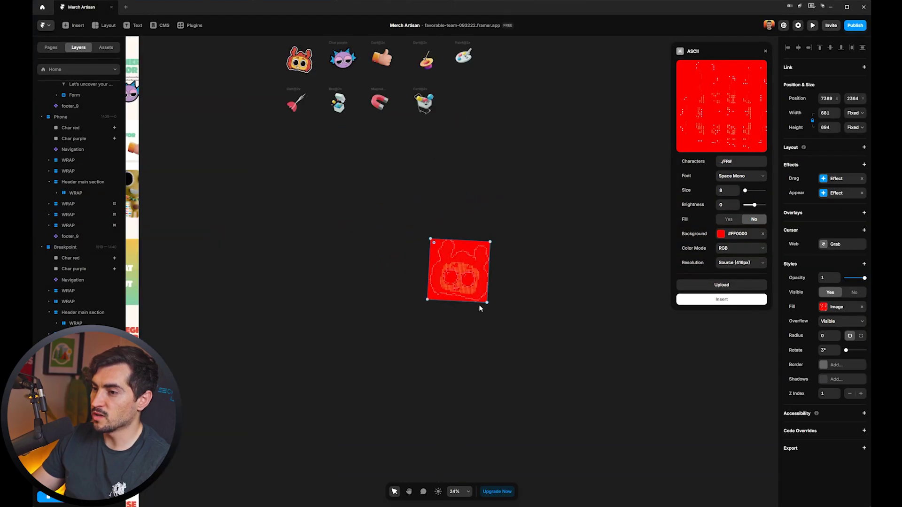
{"action": "scroll", "coordinate": [540, 238], "scroll_direction": "up", "scroll_amount": 3}
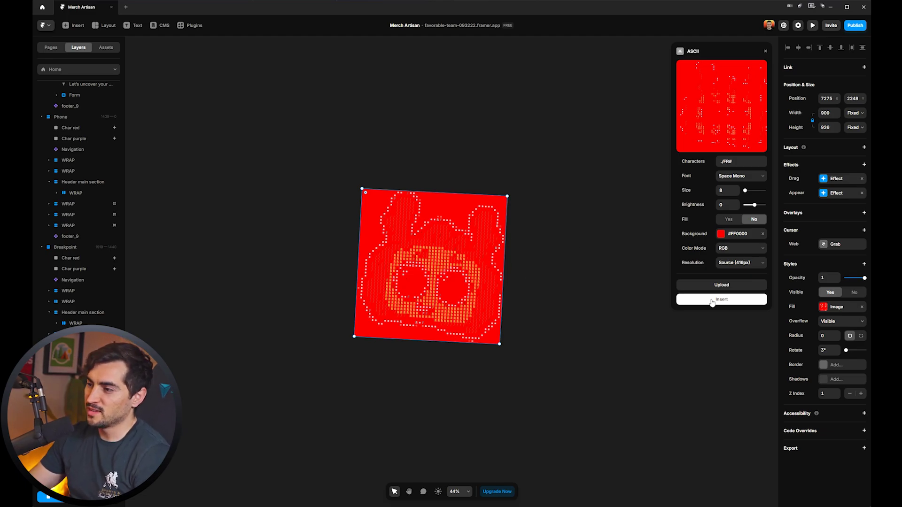
{"action": "scroll", "coordinate": [568, 199], "scroll_direction": "down", "scroll_amount": 3}
Give the cart sticker copy ASCII art with black background, Roboto Mono font and 2000px resolution.
{"action": "left_click", "coordinate": [479, 127]}
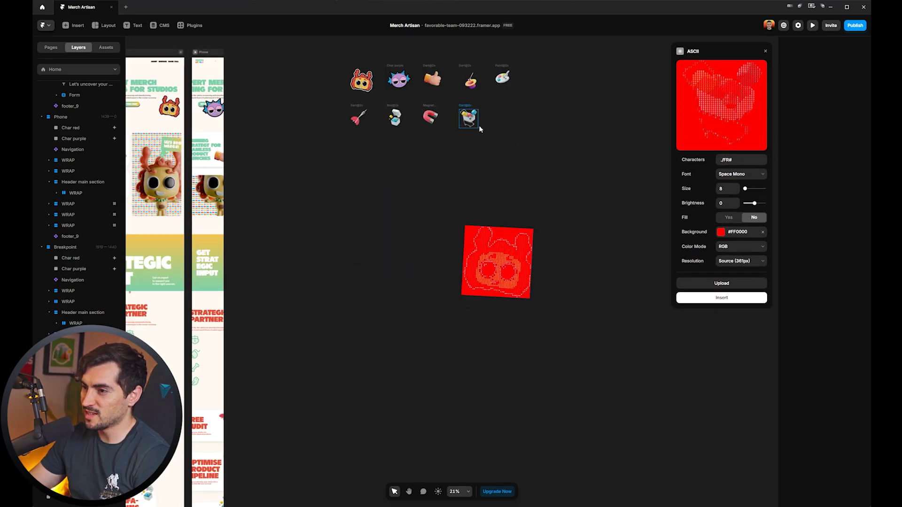
{"action": "scroll", "coordinate": [616, 202], "scroll_direction": "up", "scroll_amount": 3}
{"action": "left_click", "coordinate": [593, 205]}
{"action": "left_click", "coordinate": [721, 232]}
{"action": "left_click", "coordinate": [731, 281]}
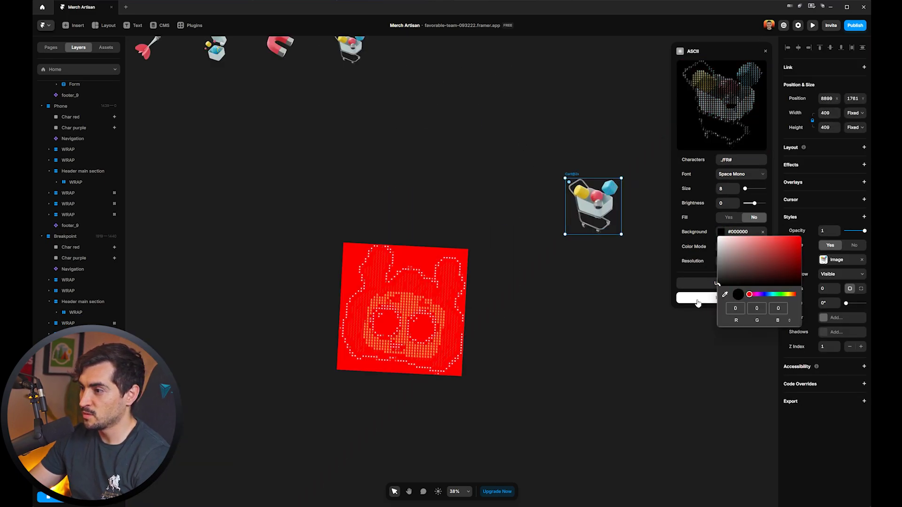
{"action": "left_click", "coordinate": [699, 274]}
{"action": "left_click_drag", "start_coordinate": [744, 188], "coordinate": [762, 202]}
{"action": "left_click", "coordinate": [741, 174]}
{"action": "left_click", "coordinate": [732, 184]}
{"action": "left_click", "coordinate": [740, 261]}
{"action": "left_click", "coordinate": [733, 285]}
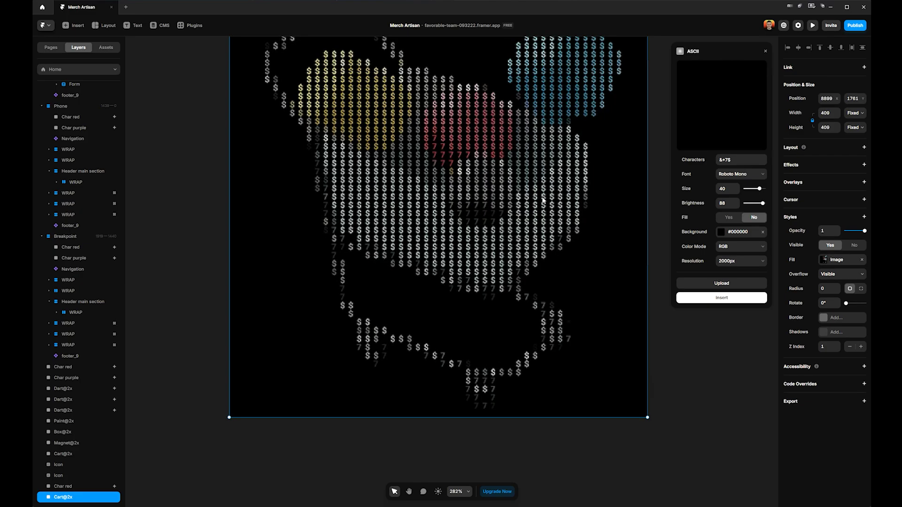
Bring up the plugin search from the Framer toolbar.
{"action": "scroll", "coordinate": [557, 219], "scroll_direction": "up", "scroll_amount": 3}
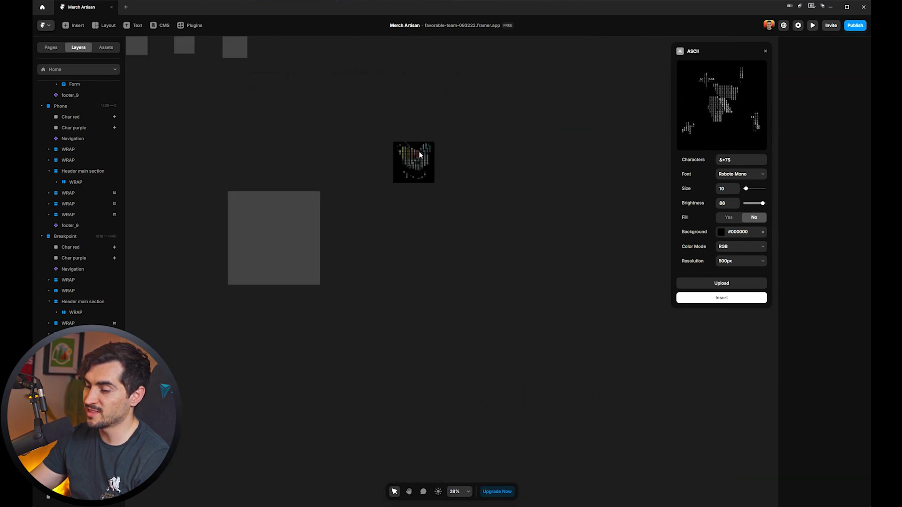
{"action": "scroll", "coordinate": [420, 155], "scroll_direction": "down", "scroll_amount": 5}
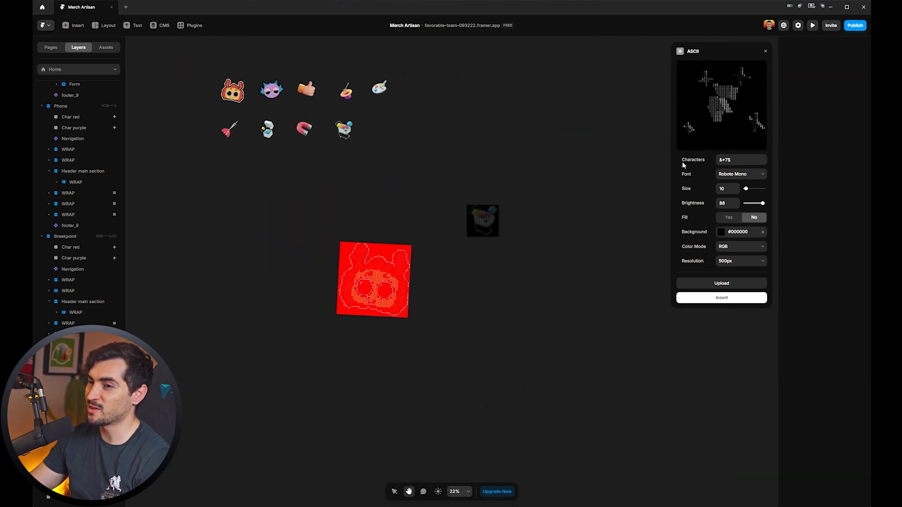
{"action": "scroll", "coordinate": [691, 150], "scroll_direction": "down", "scroll_amount": 2}
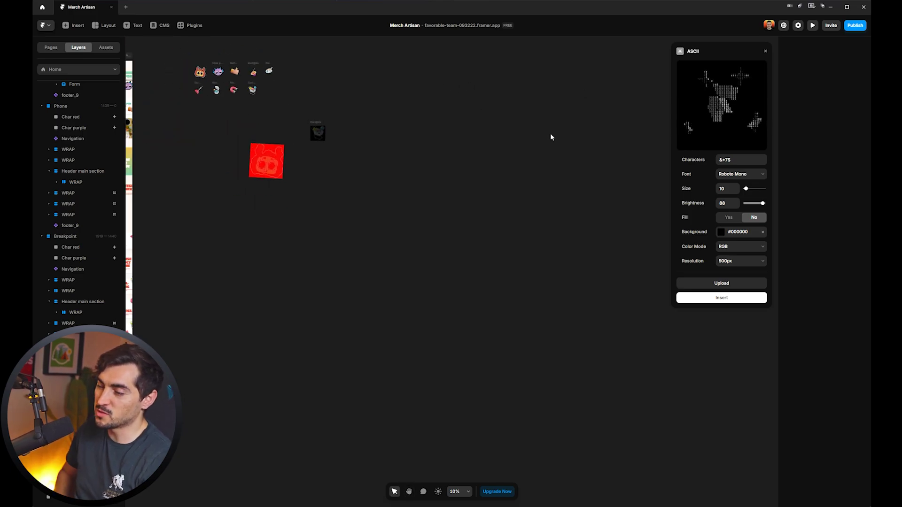
{"action": "left_click", "coordinate": [191, 25]}
Launch the Notion plugin and edit the new collection's name, 'Notion Collection'.
{"action": "key", "text": "Down"}
{"action": "key", "text": "Down"}
{"action": "key", "text": "Down"}
{"action": "key", "text": "Down"}
{"action": "key", "text": "Down"}
{"action": "key", "text": "Down"}
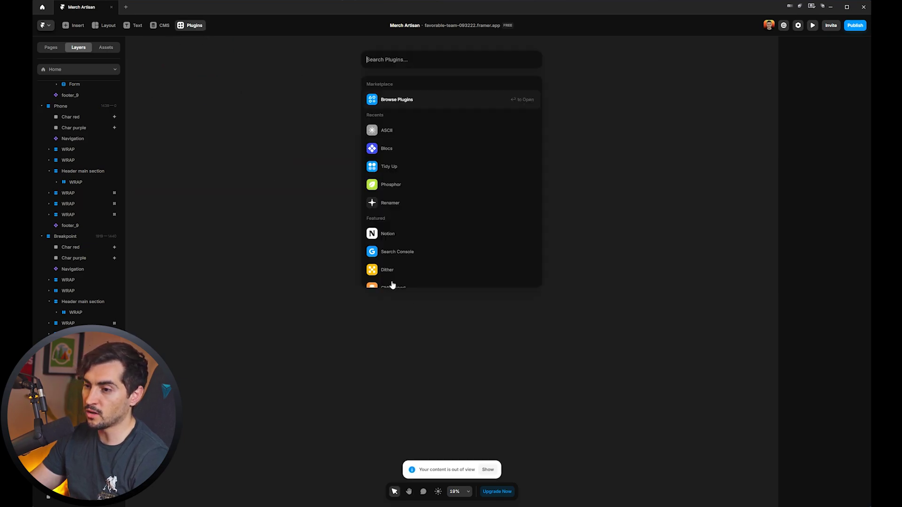
{"action": "left_click", "coordinate": [436, 234]}
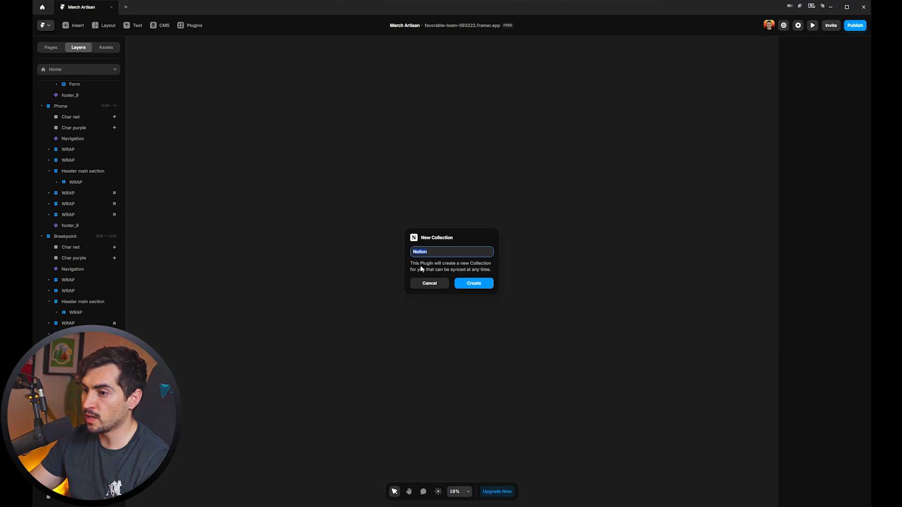
{"action": "left_click", "coordinate": [466, 249]}
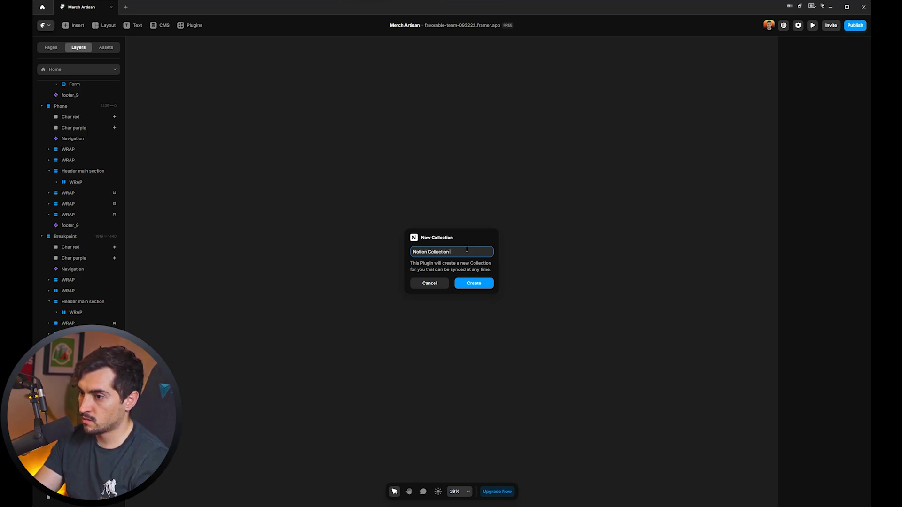
Create the Notion Collection Test collection and begin Notion login, reviewing Framer's page permissions.
{"action": "key", "text": "Return"}
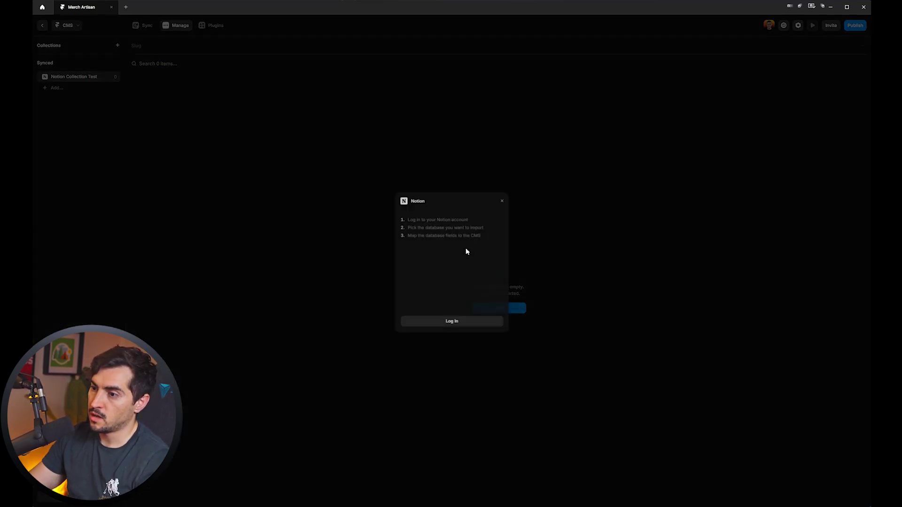
{"action": "left_click", "coordinate": [462, 322]}
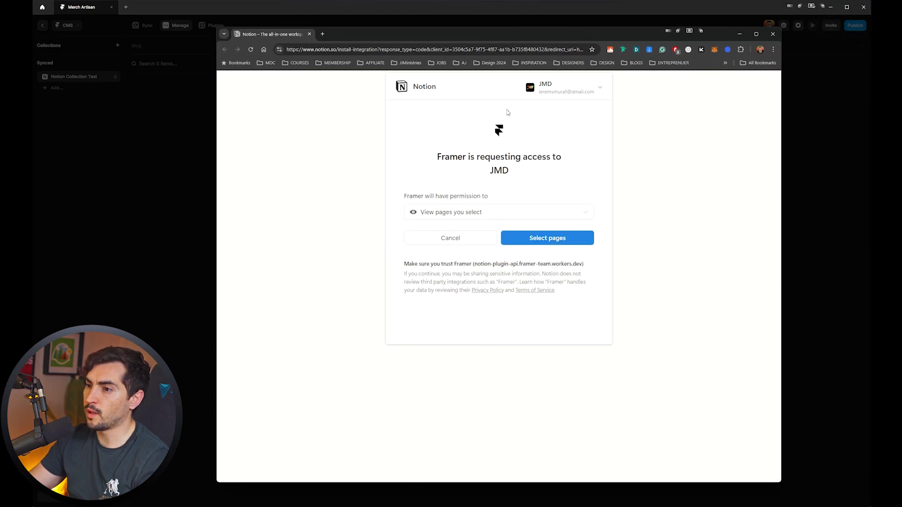
{"action": "left_click_drag", "start_coordinate": [430, 38], "coordinate": [390, 40]}
{"action": "left_click", "coordinate": [471, 215]}
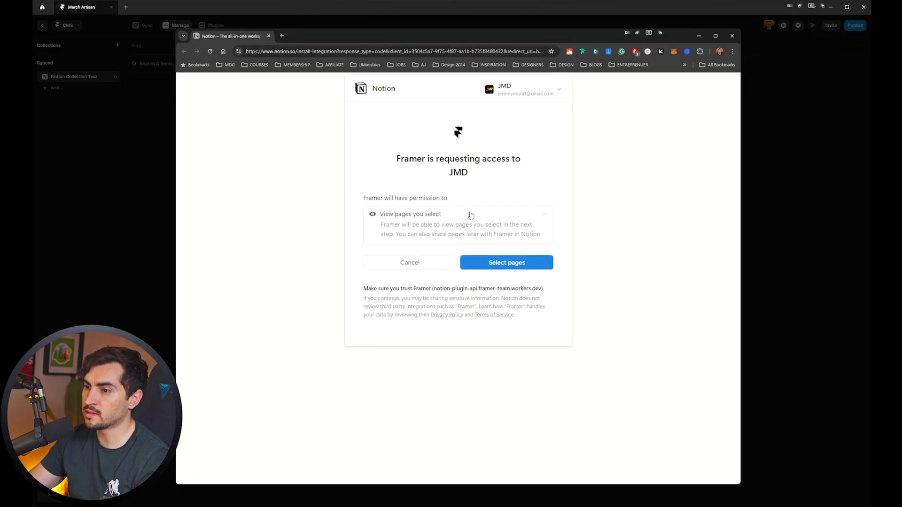
{"action": "left_click", "coordinate": [436, 215]}
{"action": "left_click", "coordinate": [500, 240]}
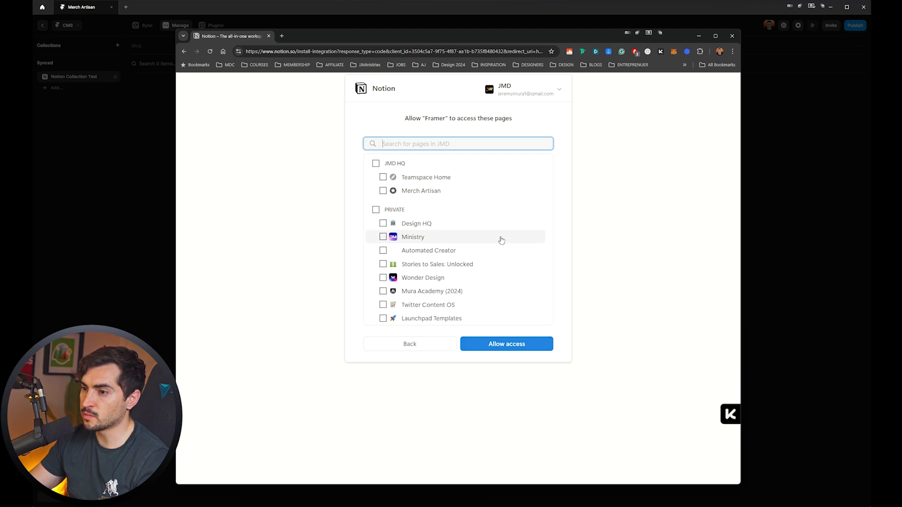
Search 'test', allow Framer access to the Framer Collection Test page, then close the authorization window.
{"action": "type", "text": "test"}
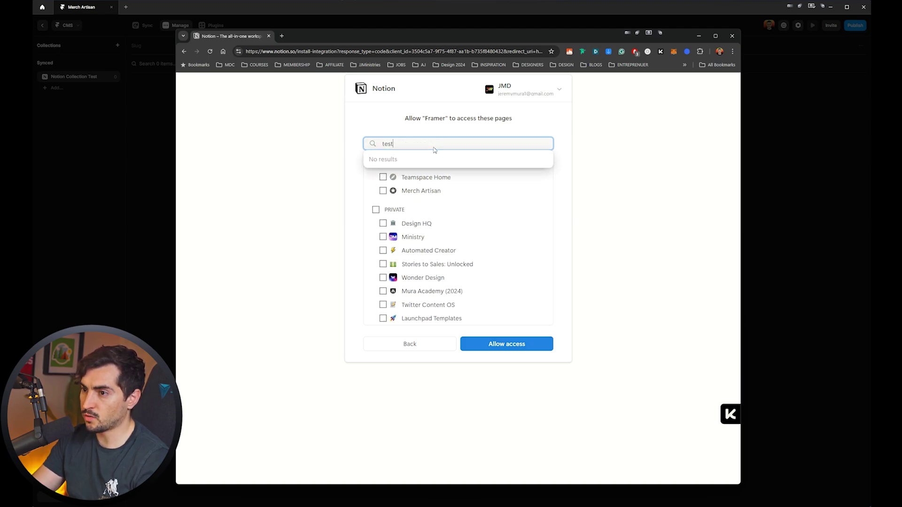
{"action": "left_click", "coordinate": [432, 162]}
{"action": "left_click", "coordinate": [513, 347]}
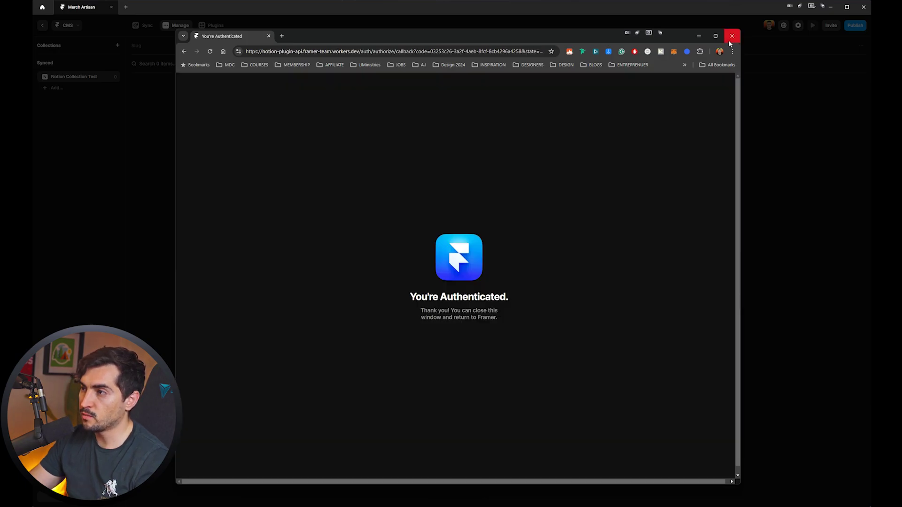
{"action": "left_click", "coordinate": [731, 36]}
{"action": "key", "text": "alt+Tab"}
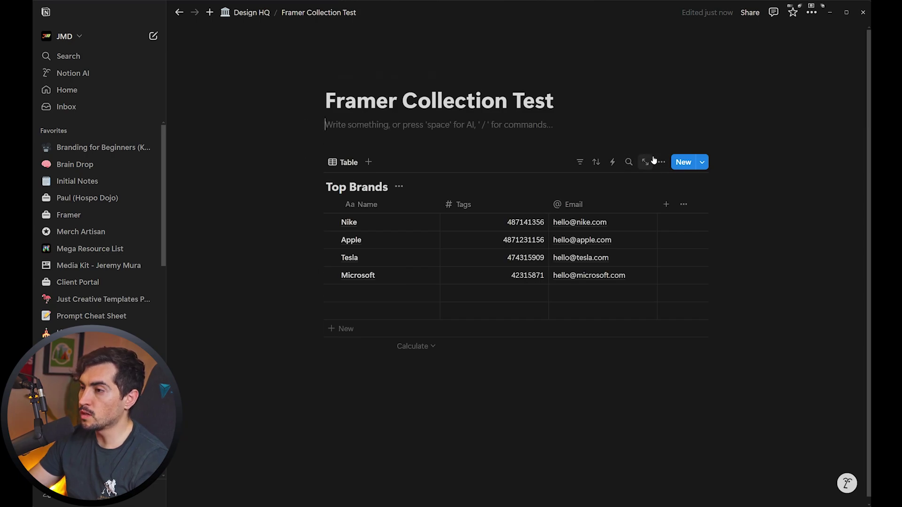
Hide the sidebar and verify Framer appears in the Framer Collection Test page's connections.
{"action": "key", "text": "ctrl+backslash"}
{"action": "left_click", "coordinate": [593, 162]}
{"action": "key", "text": "Escape"}
{"action": "left_click", "coordinate": [811, 12]}
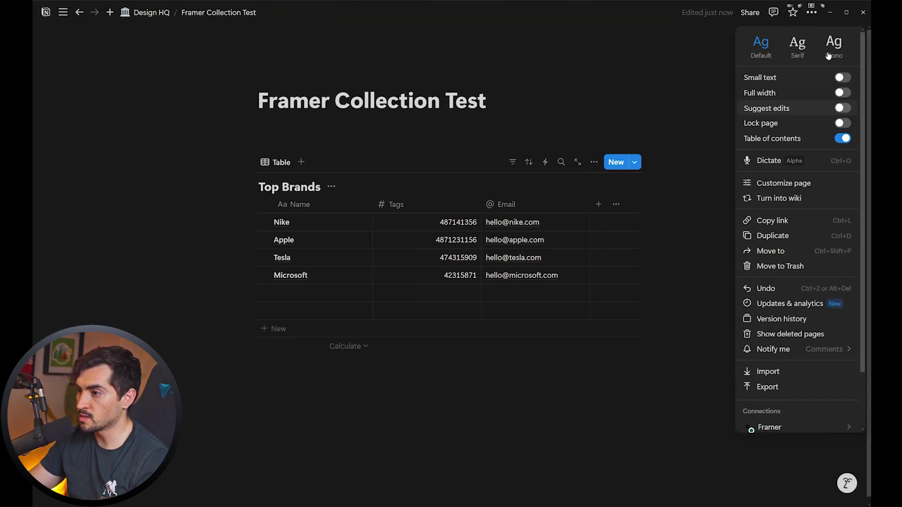
{"action": "left_click", "coordinate": [811, 12]}
{"action": "left_click", "coordinate": [811, 12]}
{"action": "scroll", "coordinate": [829, 291], "scroll_direction": "down", "scroll_amount": 2}
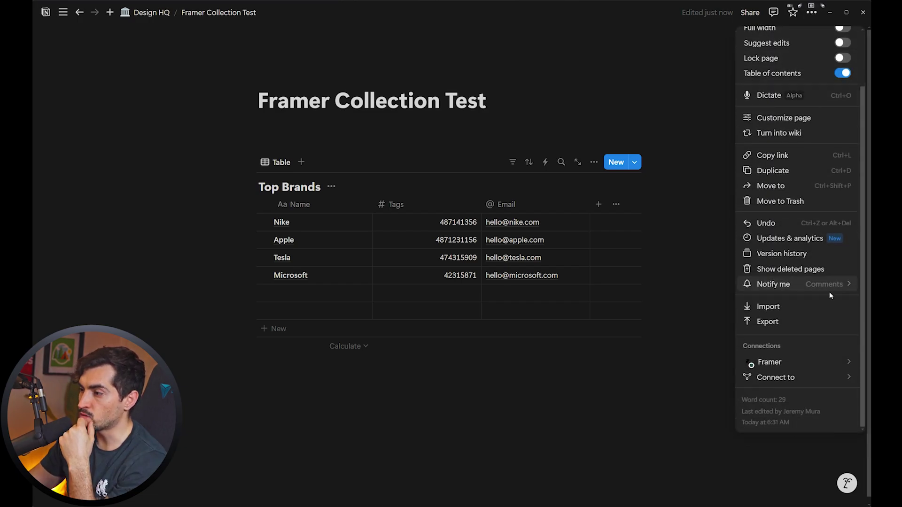
{"action": "mouse_move", "coordinate": [777, 366]}
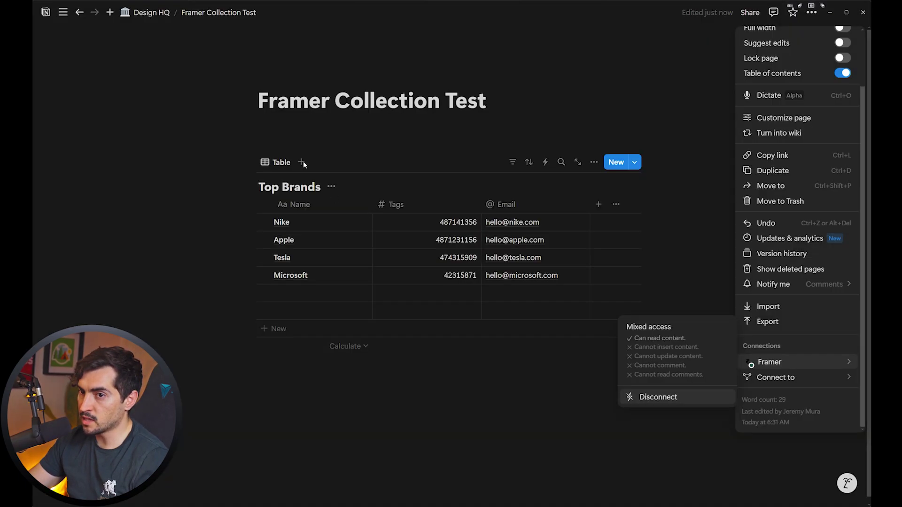
{"action": "key", "text": "Escape"}
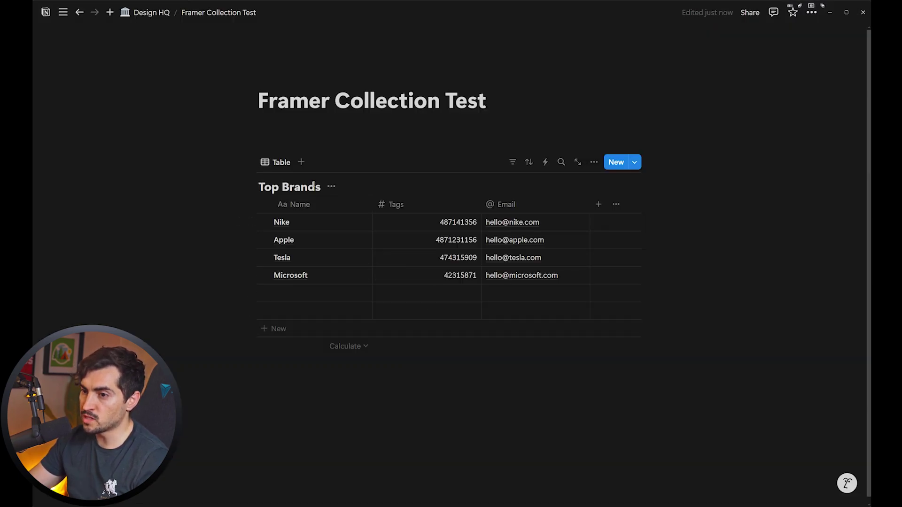
Import the Top Brands database with Name as slug field into Notion Collection Test.
{"action": "key", "text": "alt+Tab"}
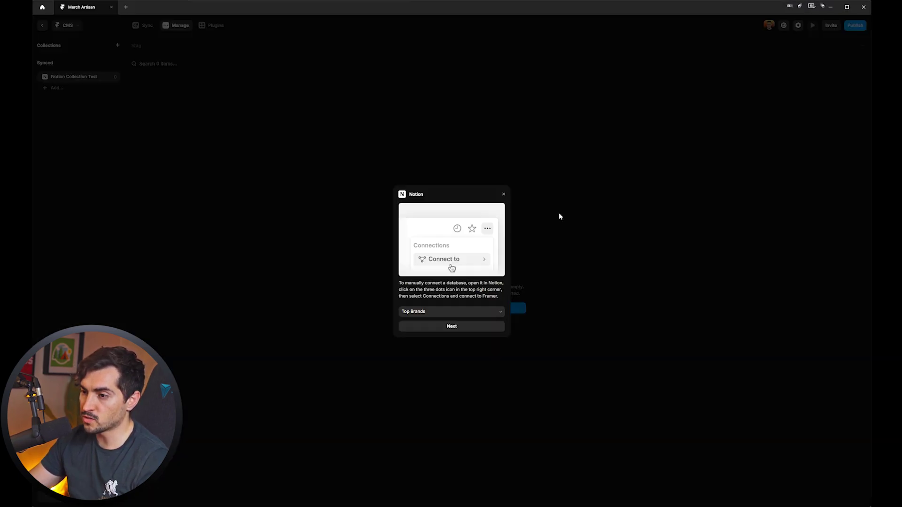
{"action": "left_click", "coordinate": [463, 325]}
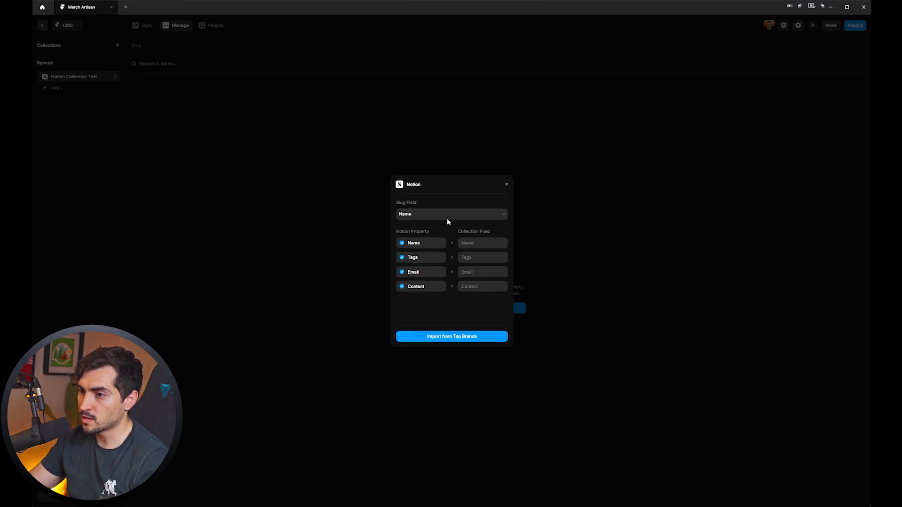
{"action": "left_click", "coordinate": [447, 216]}
{"action": "left_click", "coordinate": [448, 338]}
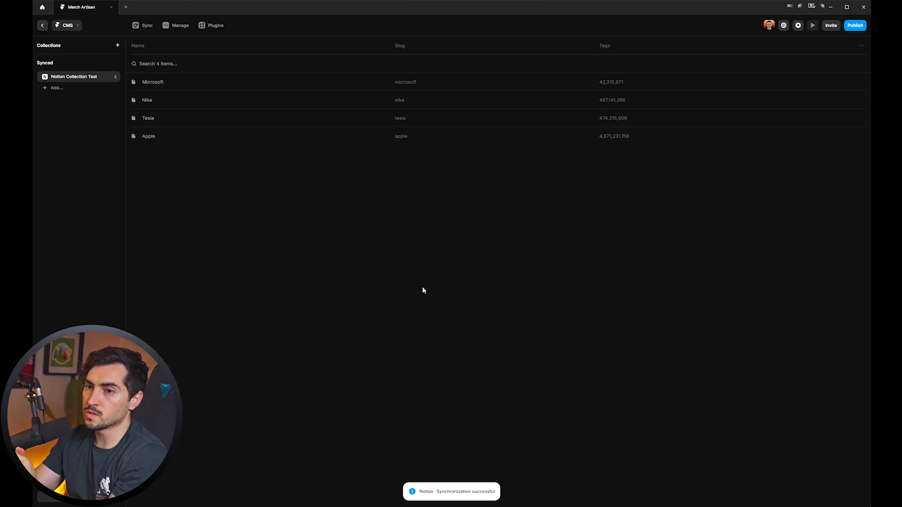
{"action": "key", "text": "alt+Tab"}
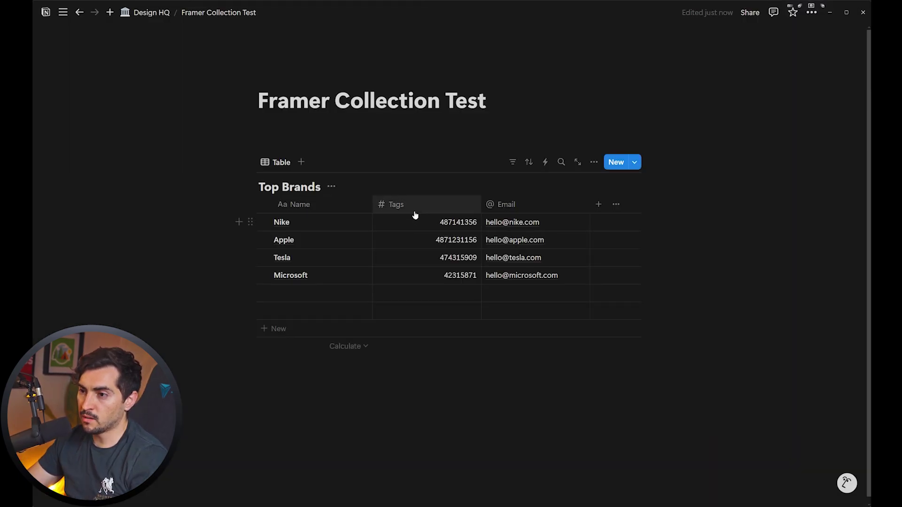
Rename the Top Brands Tags column to Number, then open the Microsoft item in Framer CMS.
{"action": "left_click", "coordinate": [415, 212]}
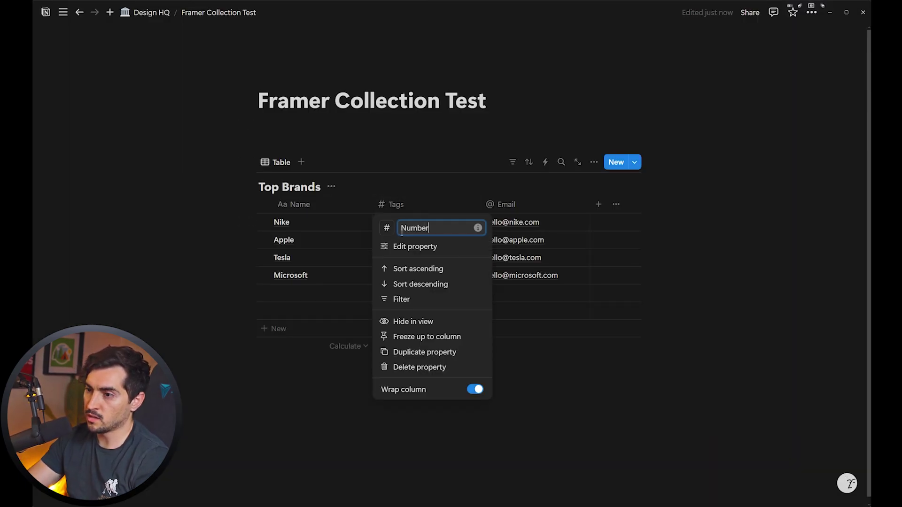
{"action": "key", "text": "Return"}
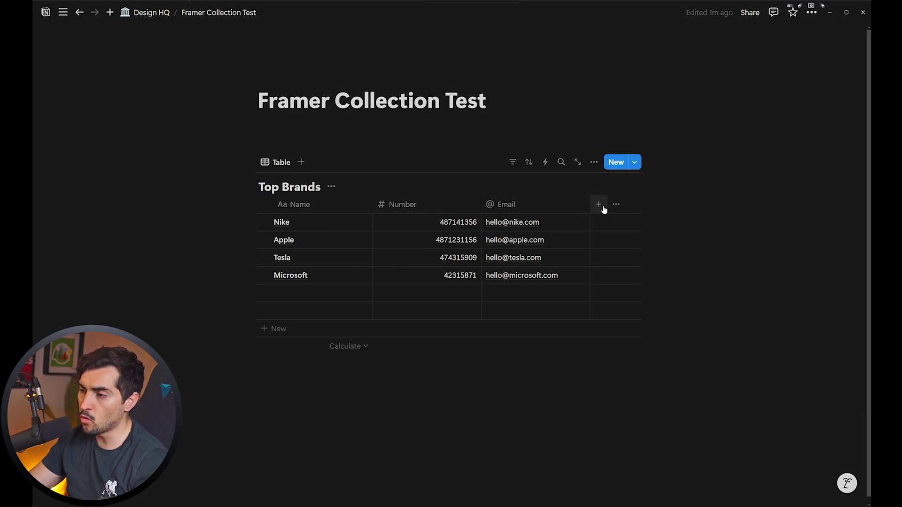
{"action": "left_click", "coordinate": [605, 210]}
{"action": "scroll", "coordinate": [681, 329], "scroll_direction": "down", "scroll_amount": 5}
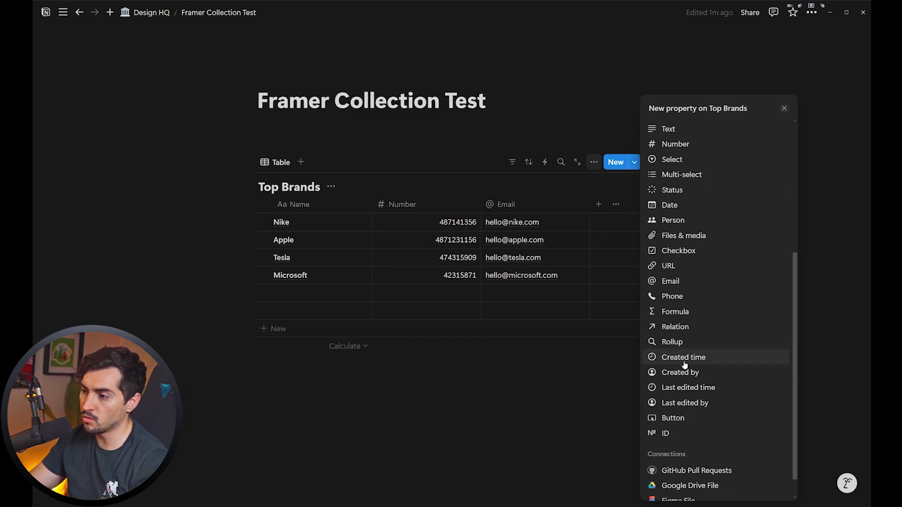
{"action": "left_click", "coordinate": [588, 390]}
{"action": "left_click", "coordinate": [830, 12]}
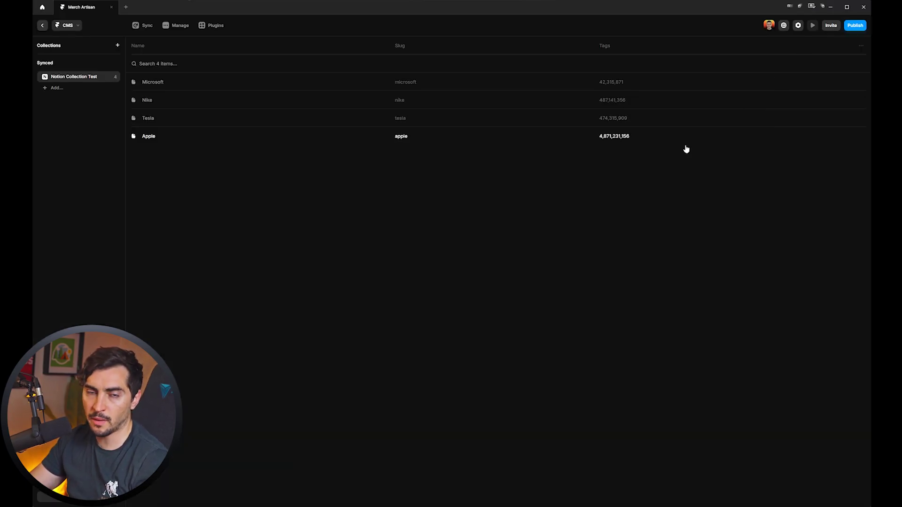
{"action": "left_click", "coordinate": [169, 85]}
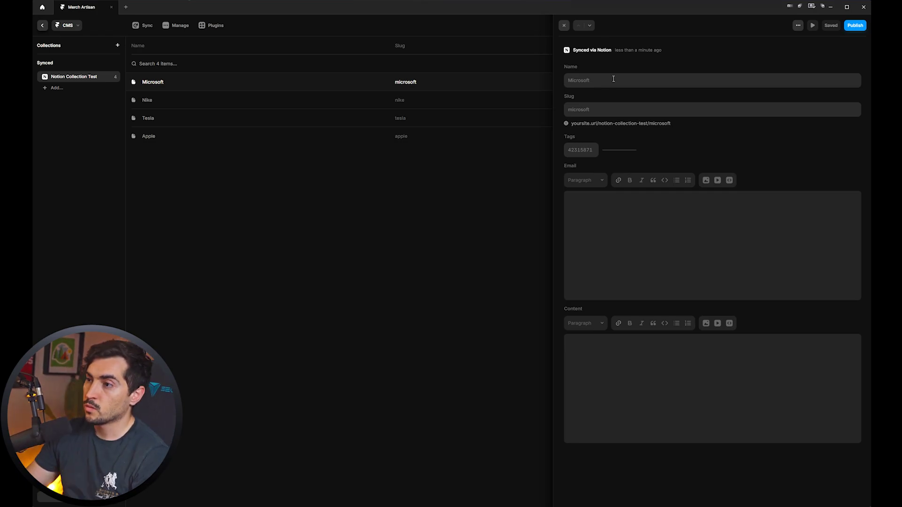
Sync the Notion collection and check the new Adobe item and the Microsoft item.
{"action": "key", "text": "alt+Tab"}
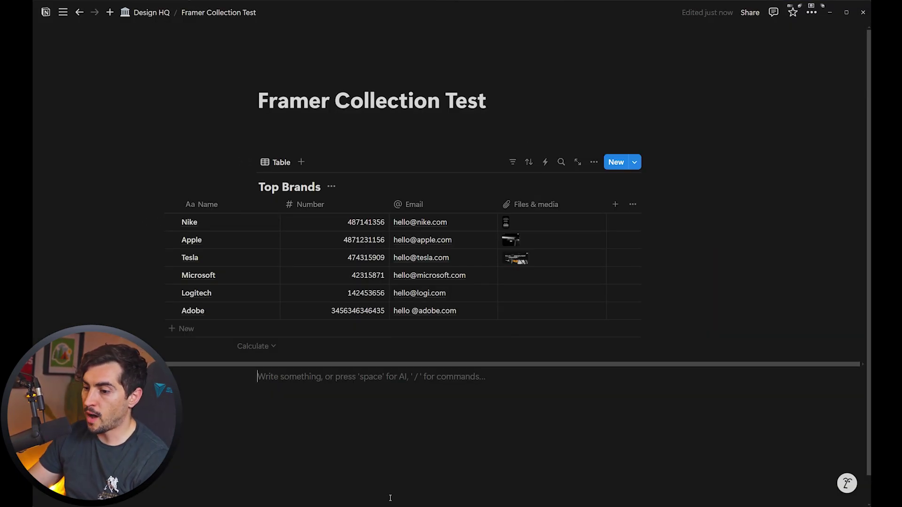
{"action": "key", "text": "alt+Tab"}
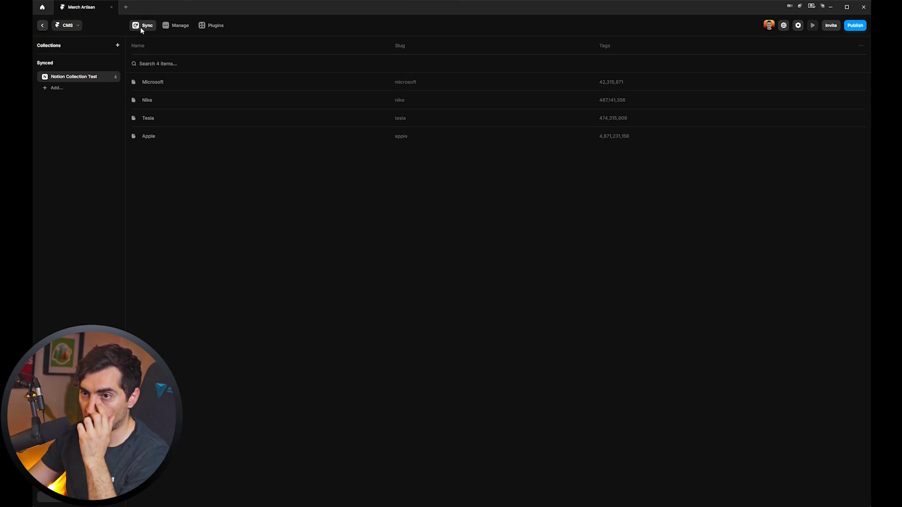
{"action": "left_click", "coordinate": [141, 28]}
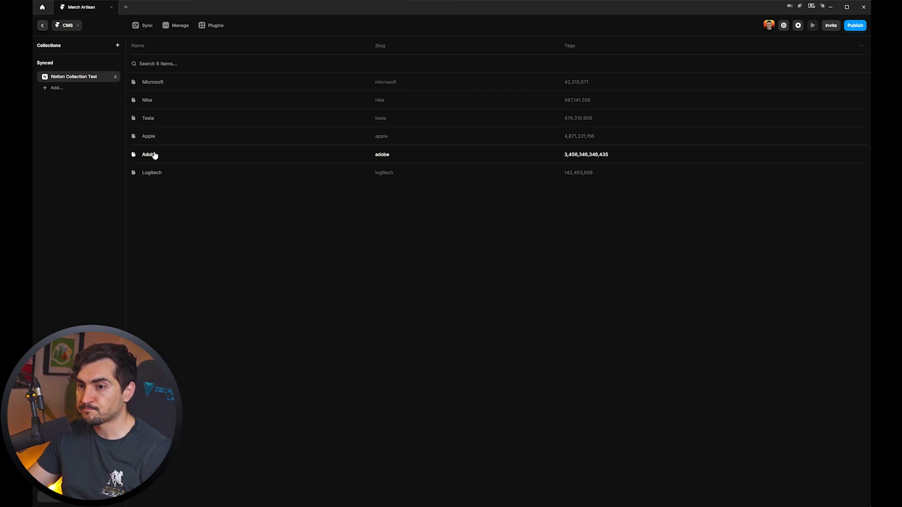
{"action": "left_click", "coordinate": [158, 172]}
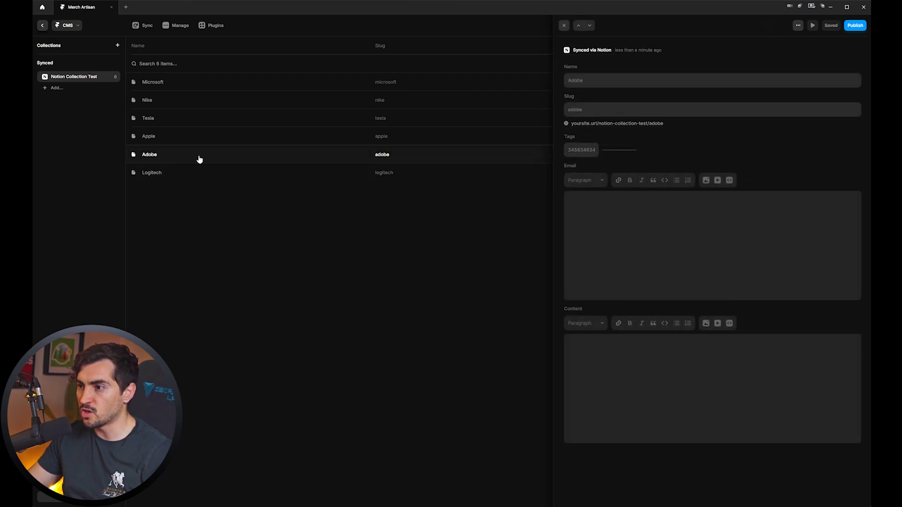
{"action": "left_click", "coordinate": [224, 83]}
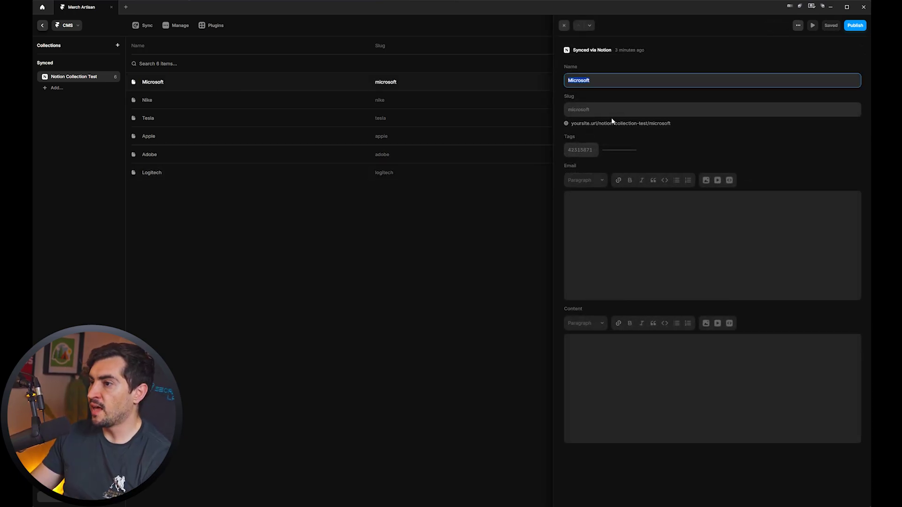
Inspect the Files & media column in Notion's Top Brands and start adding another column.
{"action": "key", "text": "alt+Tab"}
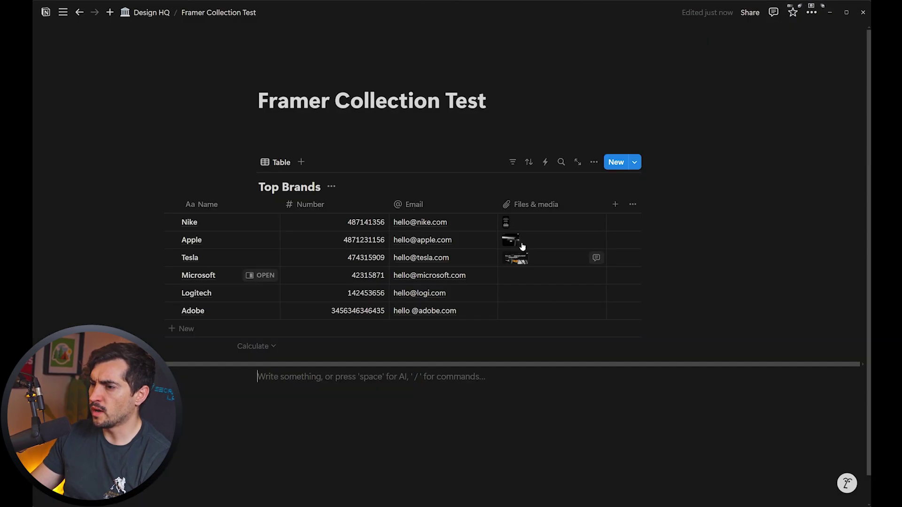
{"action": "left_click", "coordinate": [559, 205]}
{"action": "key", "text": "Escape"}
{"action": "left_click", "coordinate": [620, 205]}
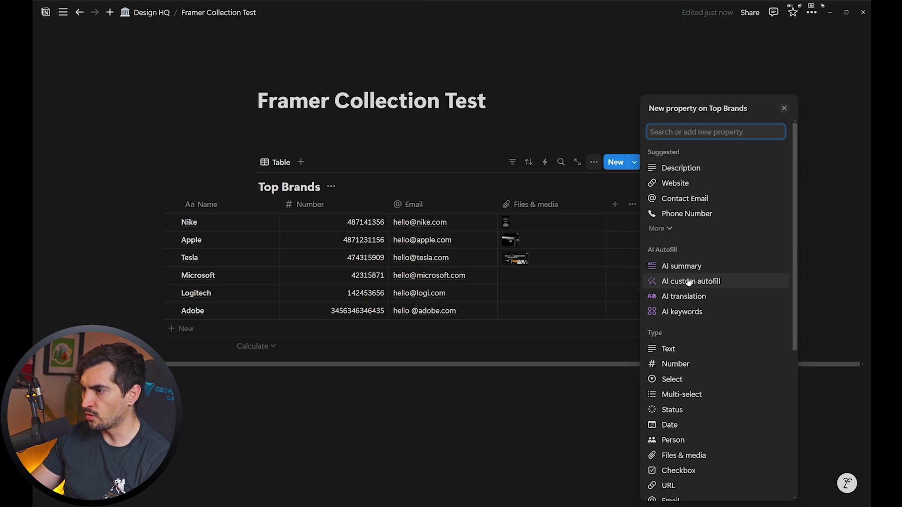
{"action": "scroll", "coordinate": [679, 446], "scroll_direction": "down", "scroll_amount": 2}
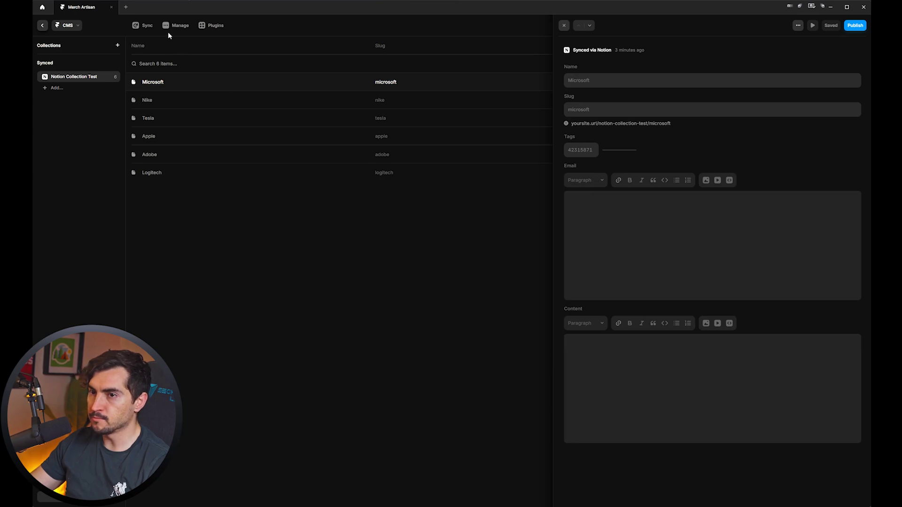
In the Notion sync mapping, keep Name as the slug field and rename the Number field to Phone.
{"action": "left_click", "coordinate": [178, 27]}
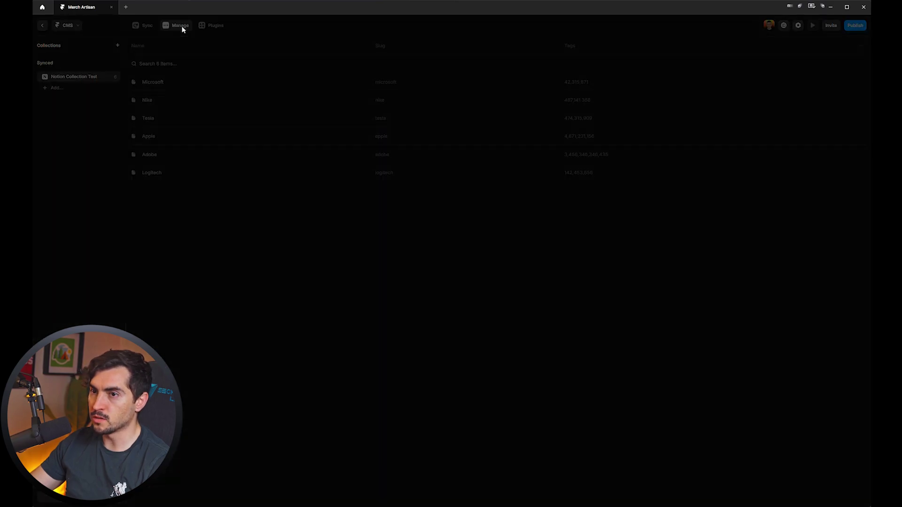
{"action": "left_click", "coordinate": [467, 214]}
{"action": "left_click", "coordinate": [468, 220]}
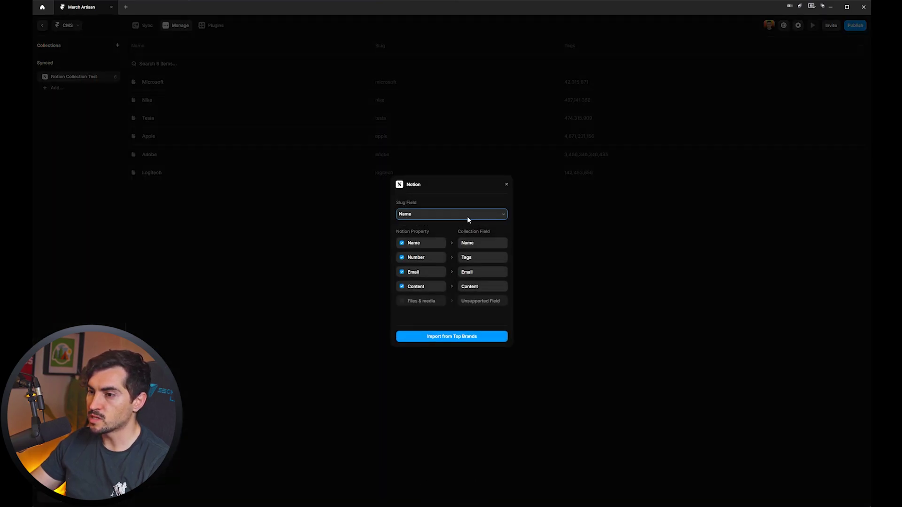
{"action": "left_click", "coordinate": [480, 256]}
{"action": "type", "text": "Phone"}
{"action": "left_click", "coordinate": [485, 285]}
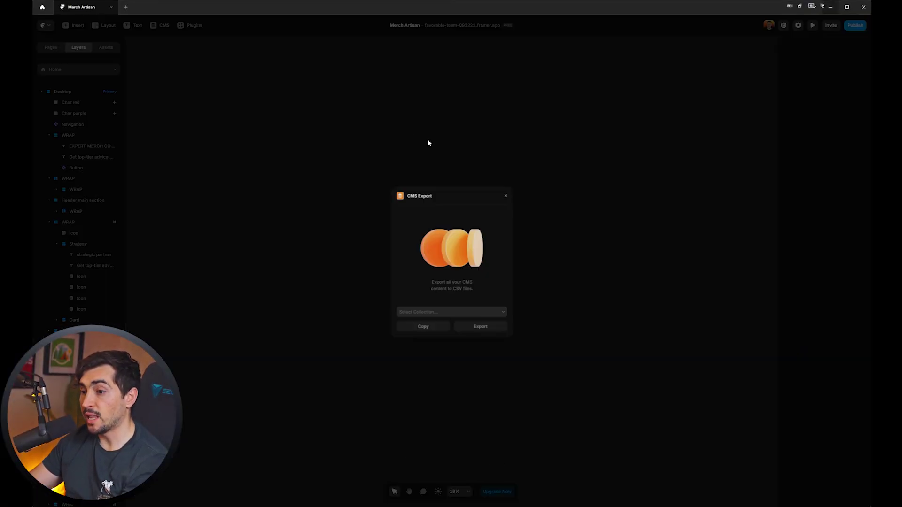
Export the Notion Collection Test collection as a CSV to Downloads, then close CMS Export.
{"action": "left_click", "coordinate": [439, 311]}
{"action": "left_click", "coordinate": [453, 322]}
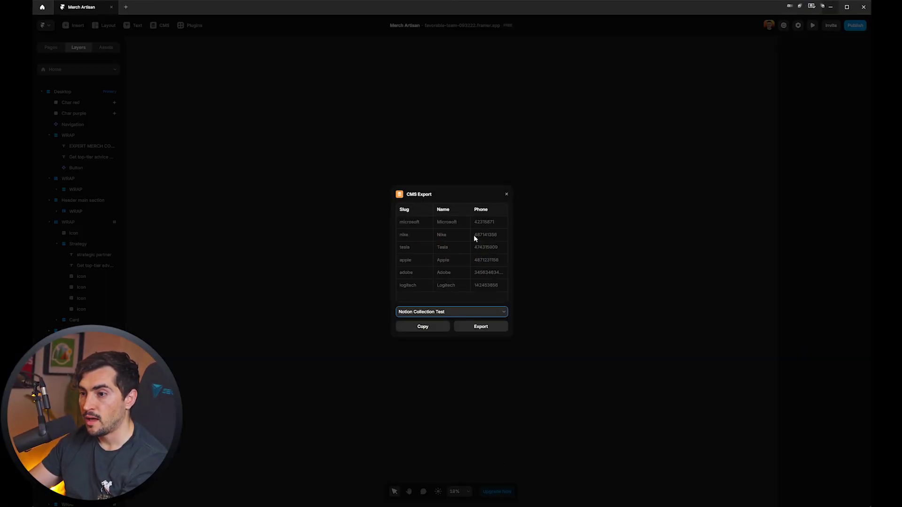
{"action": "left_click", "coordinate": [487, 328]}
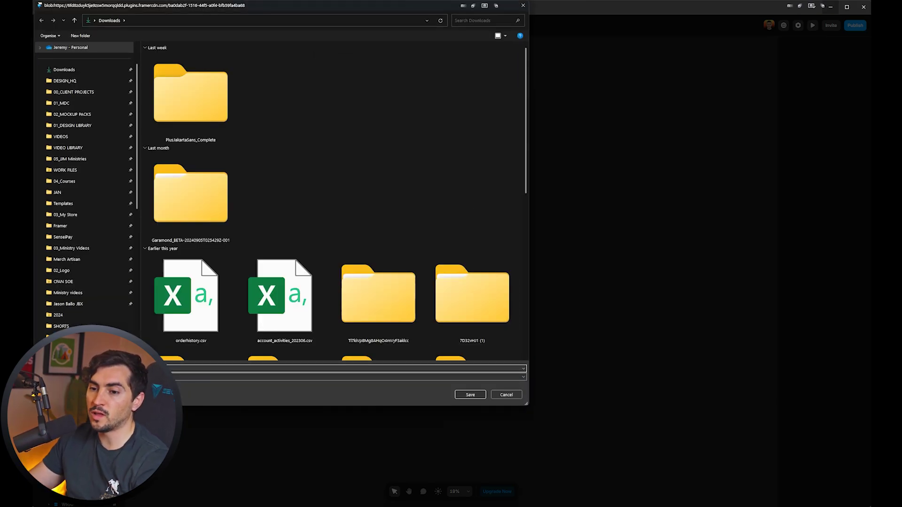
{"action": "left_click", "coordinate": [467, 394]}
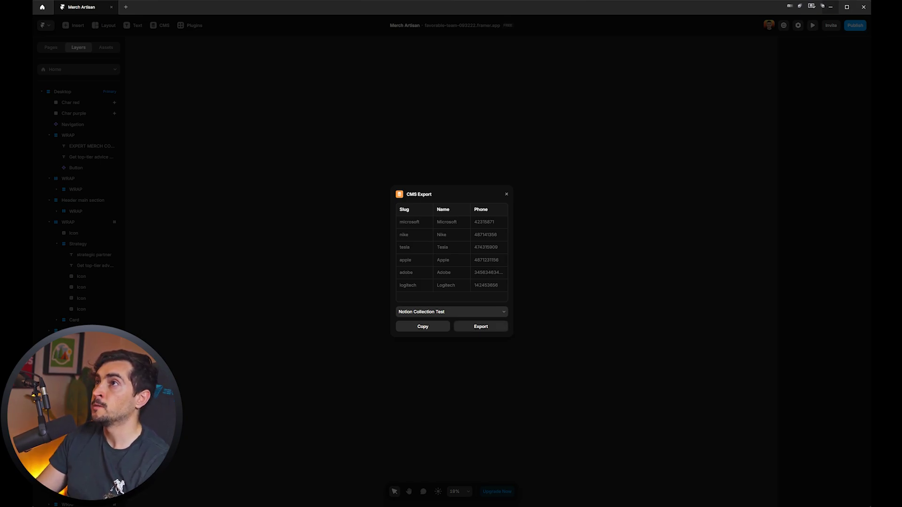
{"action": "left_click", "coordinate": [479, 326]}
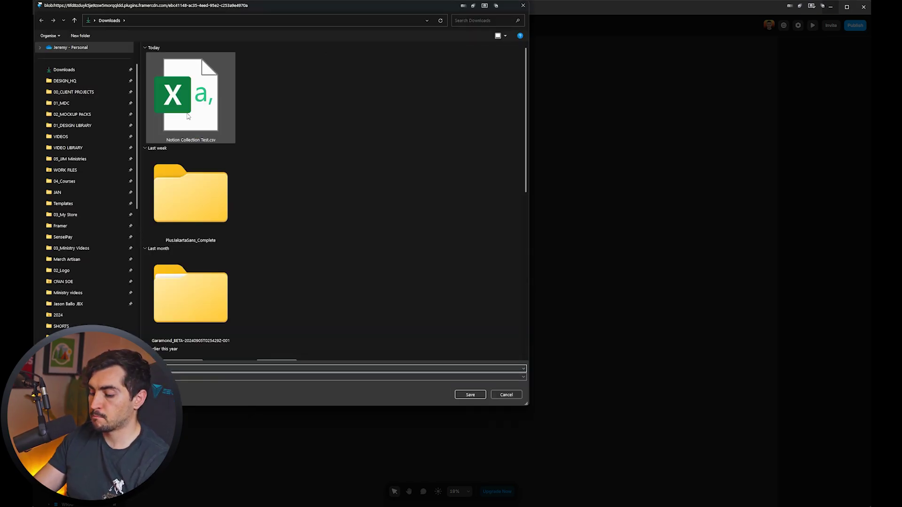
{"action": "key", "text": "Escape"}
{"action": "left_click", "coordinate": [506, 194]}
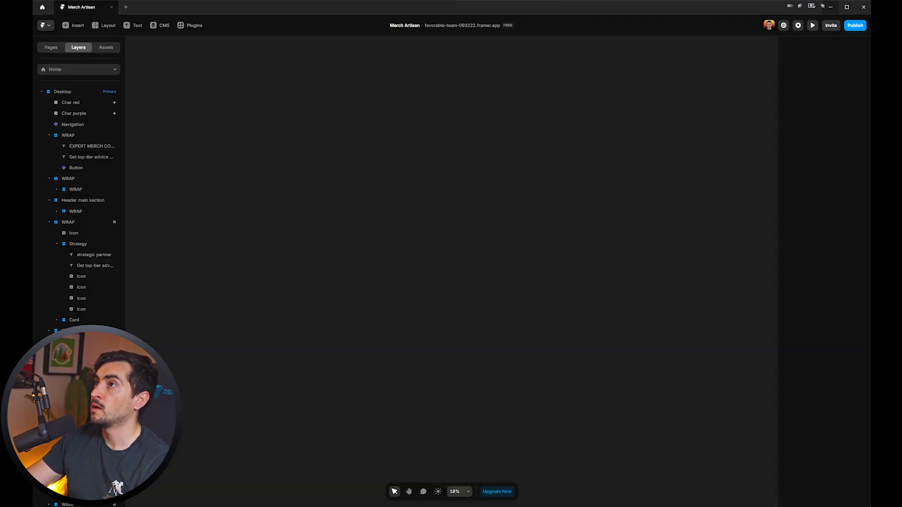
Import Notion Collection Test.csv into the Google Sheet, replacing the spreadsheet's contents.
{"action": "key", "text": "alt+Tab"}
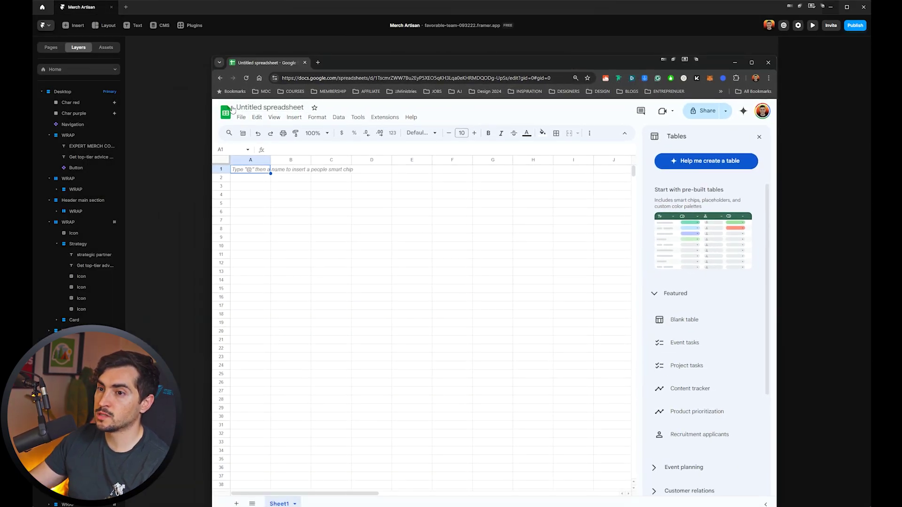
{"action": "left_click", "coordinate": [241, 119]}
{"action": "key", "text": "super+Up"}
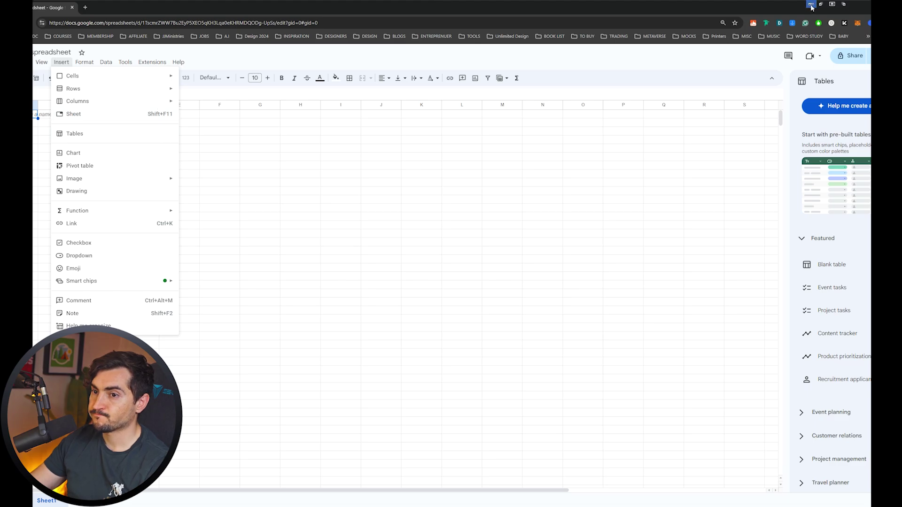
{"action": "left_click", "coordinate": [102, 102]}
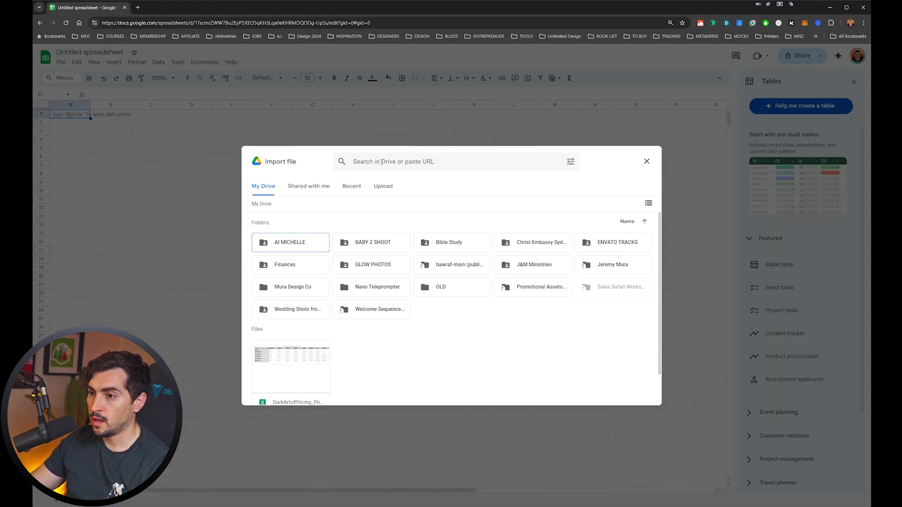
{"action": "left_click", "coordinate": [381, 187]}
{"action": "left_click", "coordinate": [448, 328]}
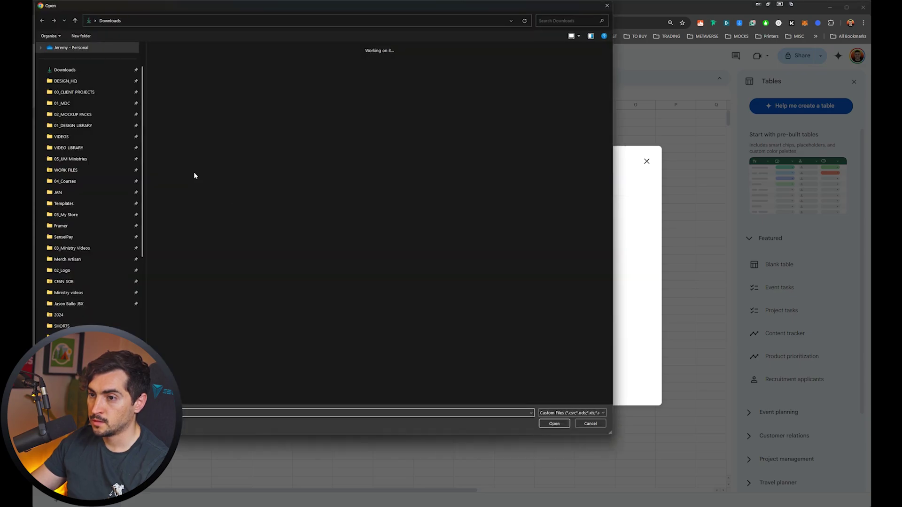
{"action": "double_click", "coordinate": [193, 108]}
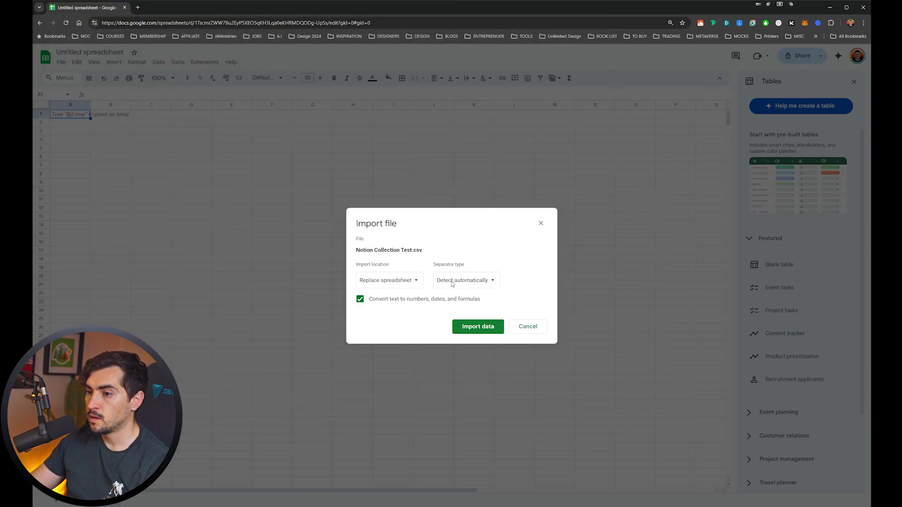
{"action": "left_click", "coordinate": [477, 327]}
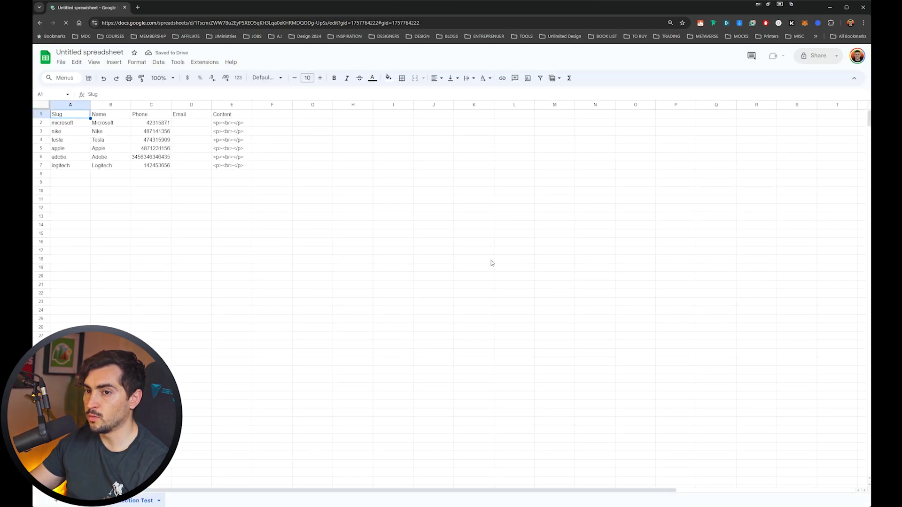
Select and copy the imported brand rows, then switch back to Framer.
{"action": "left_click_drag", "start_coordinate": [271, 182], "coordinate": [249, 172]}
{"action": "left_click", "coordinate": [85, 119]}
{"action": "left_click", "coordinate": [272, 165]}
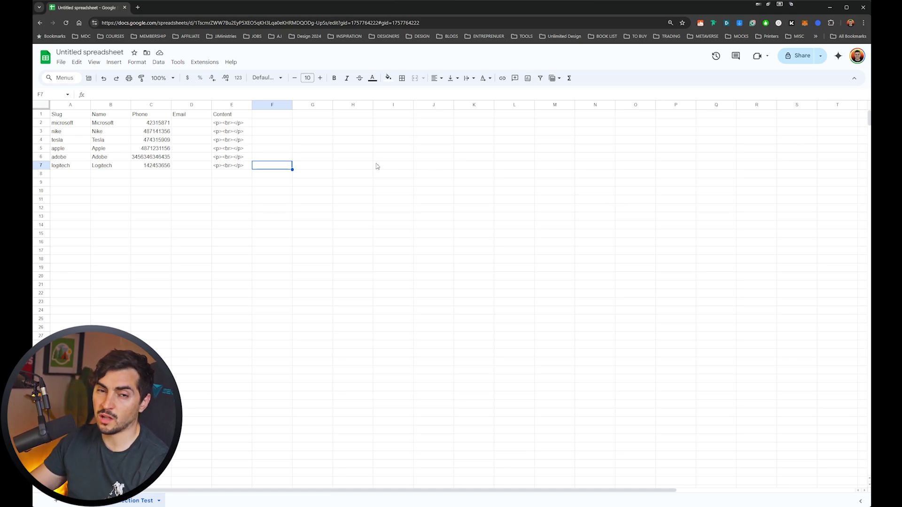
{"action": "key", "text": "ctrl+a"}
{"action": "key", "text": "ctrl+c"}
{"action": "key", "text": "alt+Tab"}
Launch the LottieFiles plugin and open the yellow car animation's recolour palettes.
{"action": "left_click", "coordinate": [194, 25]}
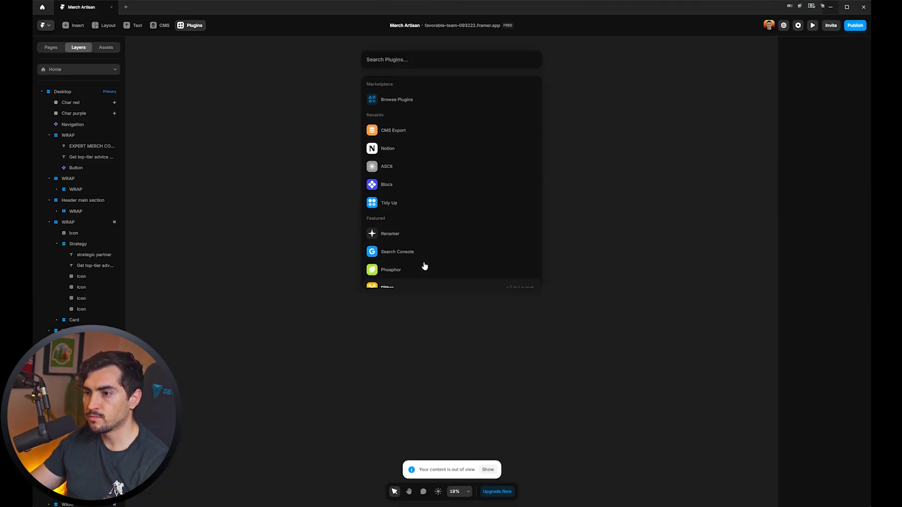
{"action": "left_click", "coordinate": [318, 120]}
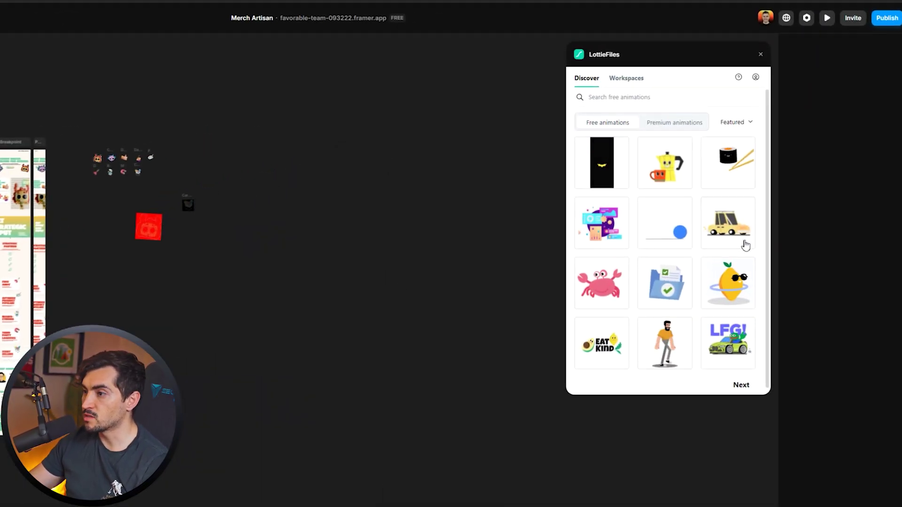
{"action": "left_click", "coordinate": [745, 245]}
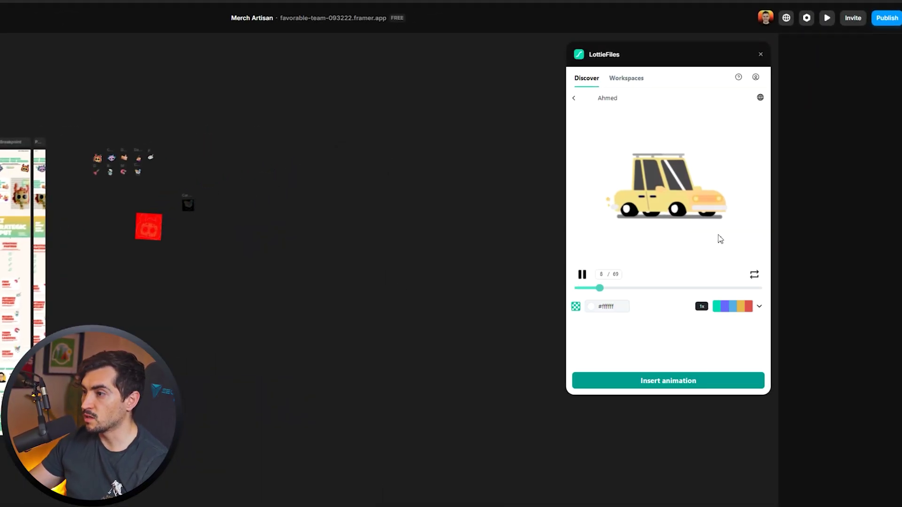
{"action": "left_click", "coordinate": [745, 305]}
Apply the teal and blue palette plus a teal custom colour, and save the car animation.
{"action": "left_click", "coordinate": [611, 328]}
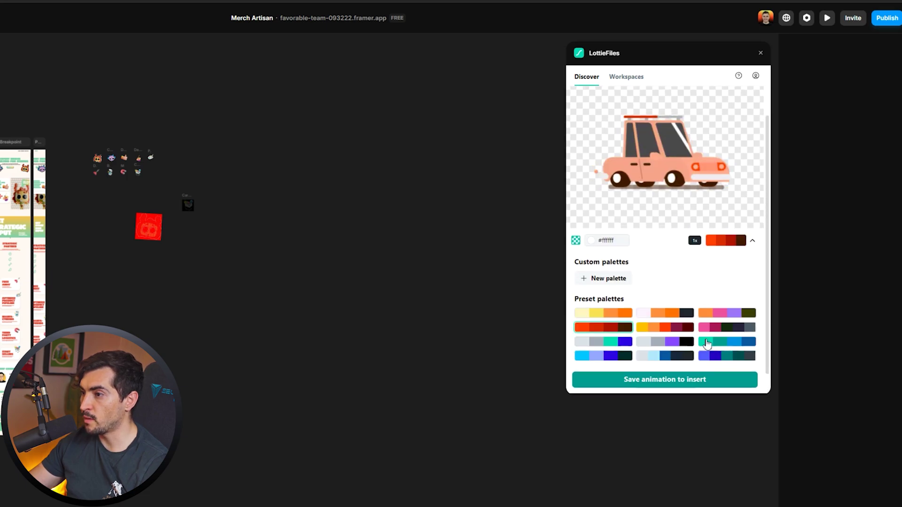
{"action": "left_click", "coordinate": [711, 341]}
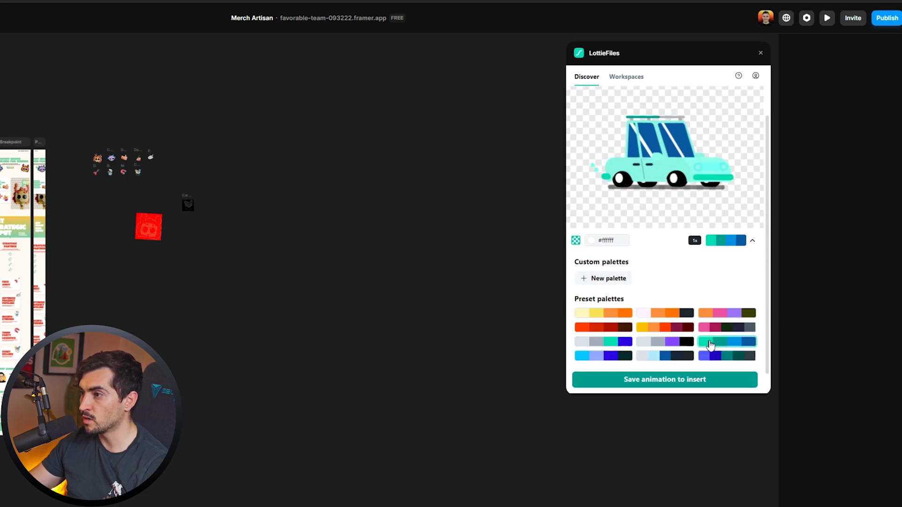
{"action": "left_click", "coordinate": [605, 278]}
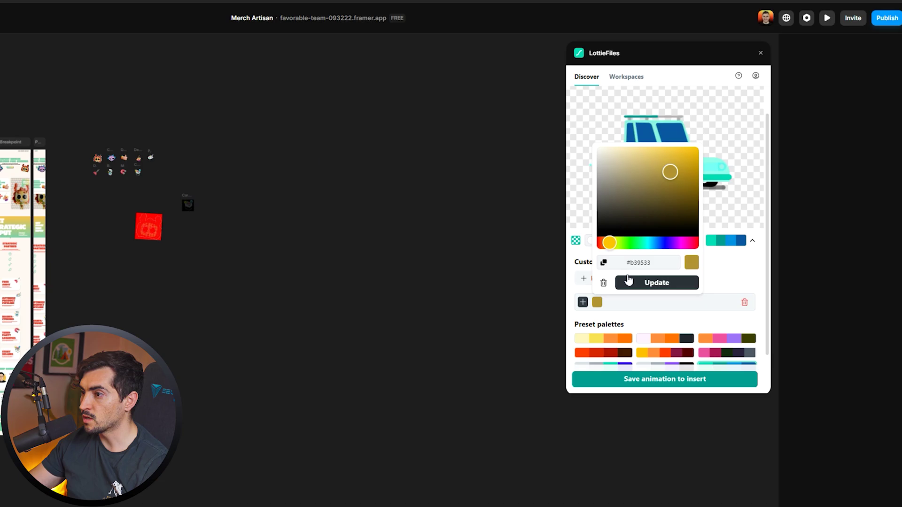
{"action": "left_click", "coordinate": [646, 242]}
{"action": "left_click", "coordinate": [654, 283]}
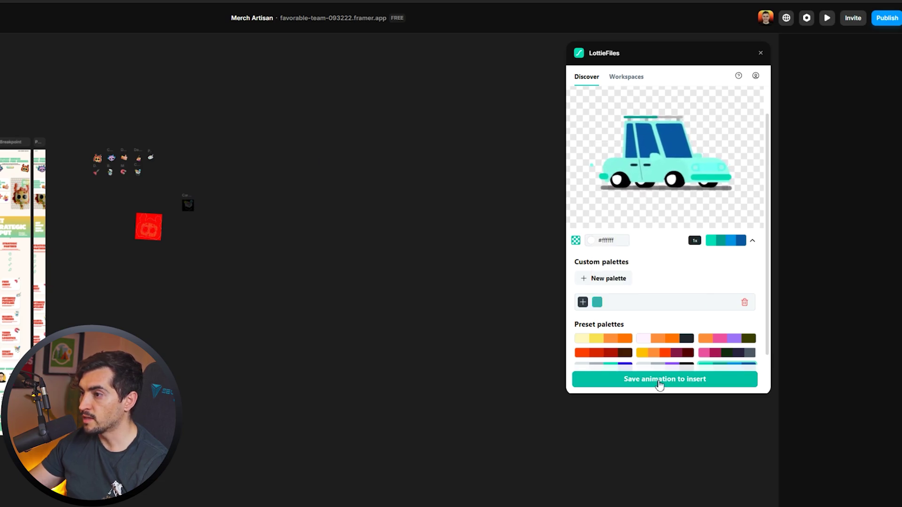
{"action": "left_click", "coordinate": [657, 379]}
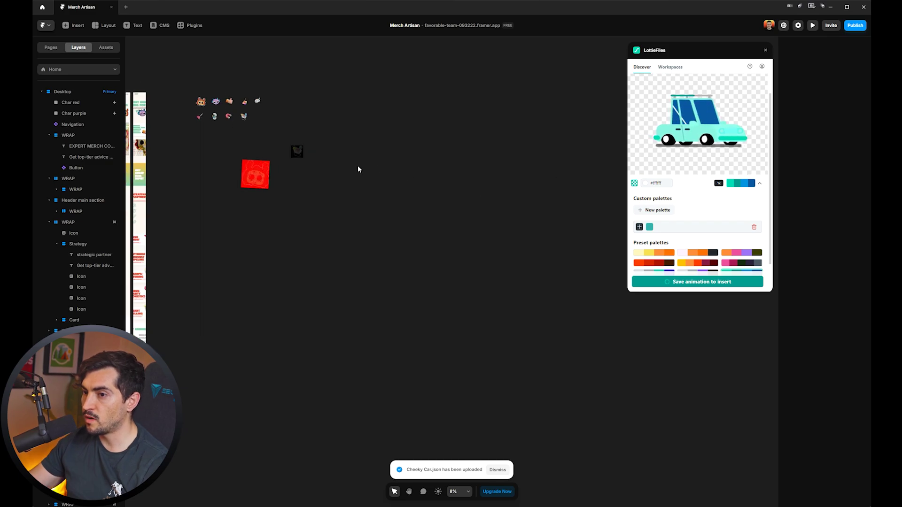
Place the teal car animation on the Desktop page and preview it.
{"action": "scroll", "coordinate": [288, 190], "scroll_direction": "down", "scroll_amount": 5}
{"action": "left_click_drag", "start_coordinate": [442, 263], "coordinate": [311, 150]}
{"action": "key", "text": "ctrl+p"}
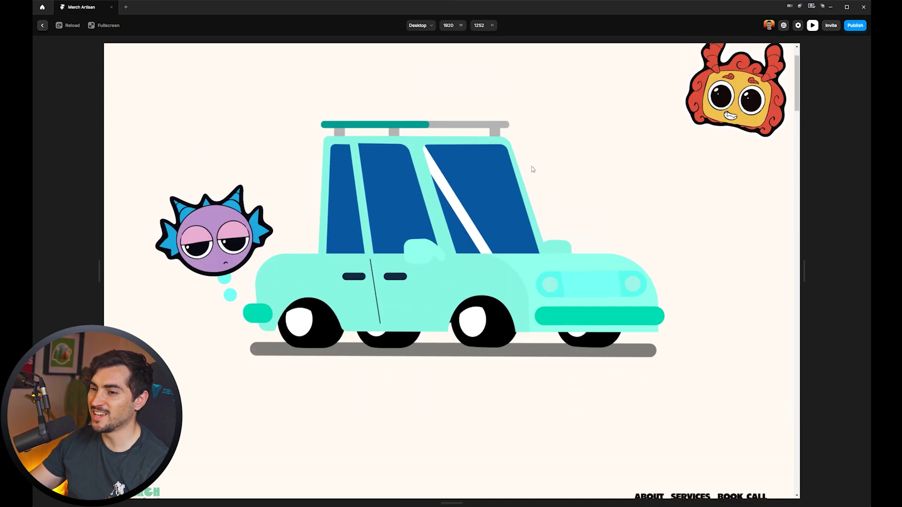
{"action": "key", "text": "Escape"}
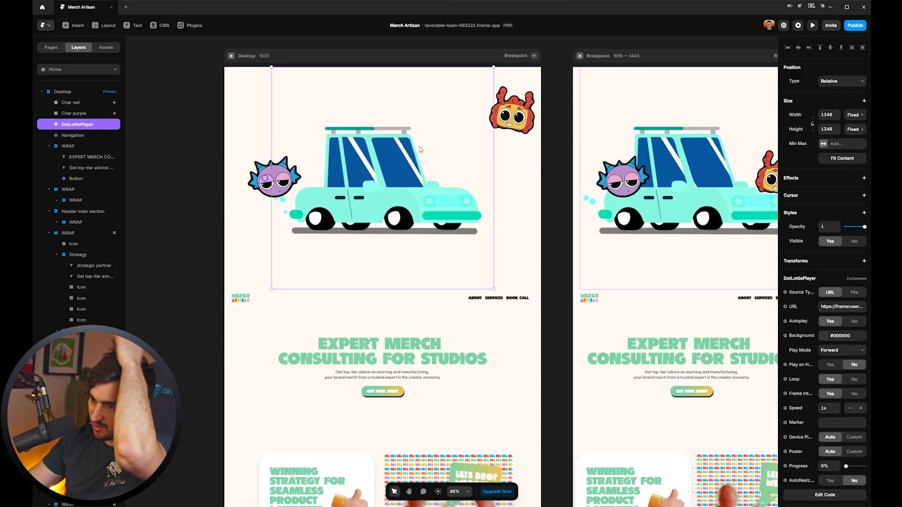
Shrink the car to 322 px and move it off the Desktop page onto the canvas.
{"action": "left_click_drag", "start_coordinate": [494, 289], "coordinate": [444, 175]}
{"action": "scroll", "coordinate": [400, 129], "scroll_direction": "down", "scroll_amount": 5}
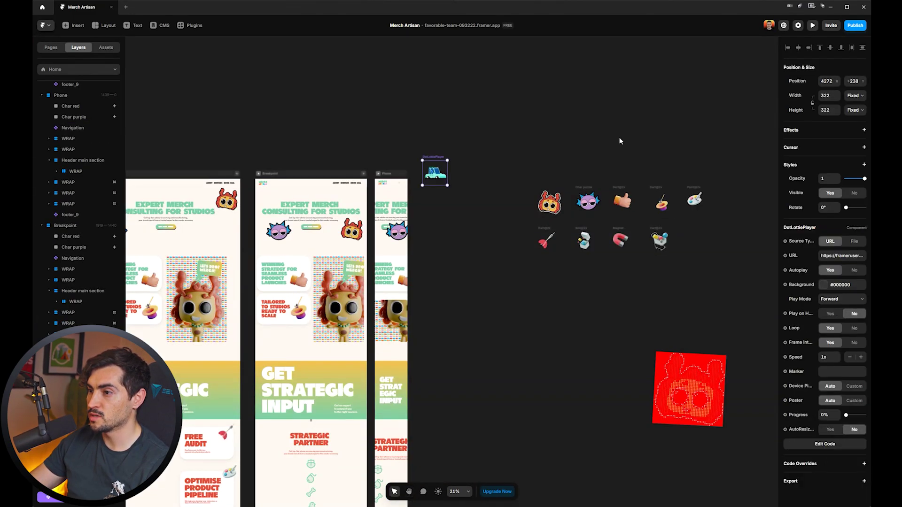
{"action": "left_click_drag", "start_coordinate": [654, 131], "coordinate": [430, 120]}
{"action": "left_click_drag", "start_coordinate": [435, 163], "coordinate": [512, 89]}
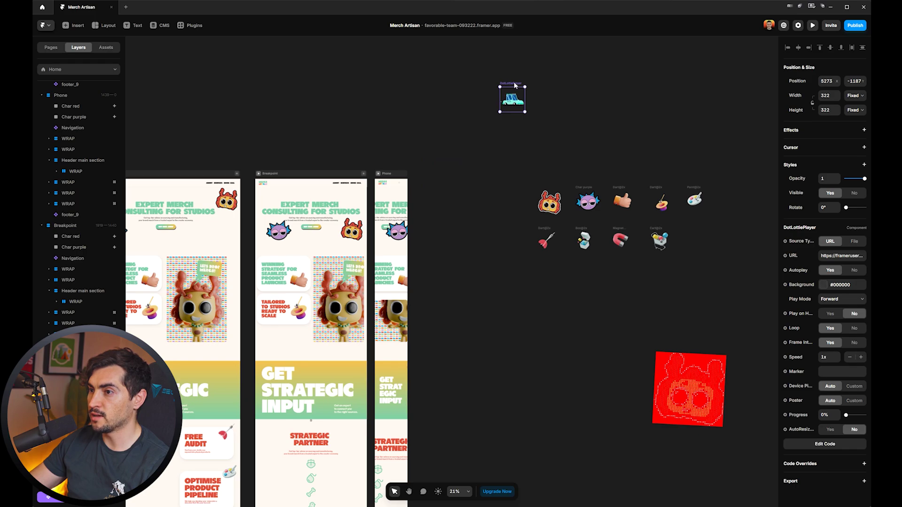
{"action": "double_click", "coordinate": [515, 104]}
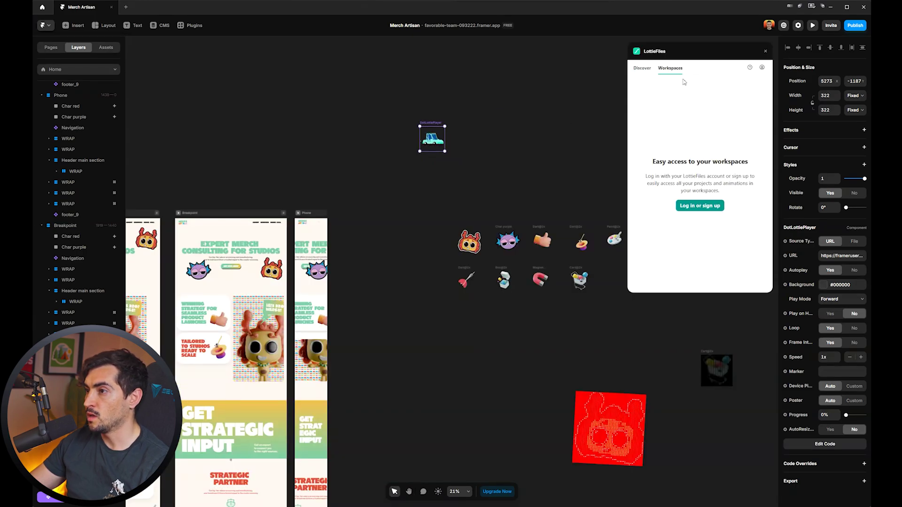
Deselect the car and open the pink crab animation's detail view in LottieFiles.
{"action": "left_click", "coordinate": [616, 64]}
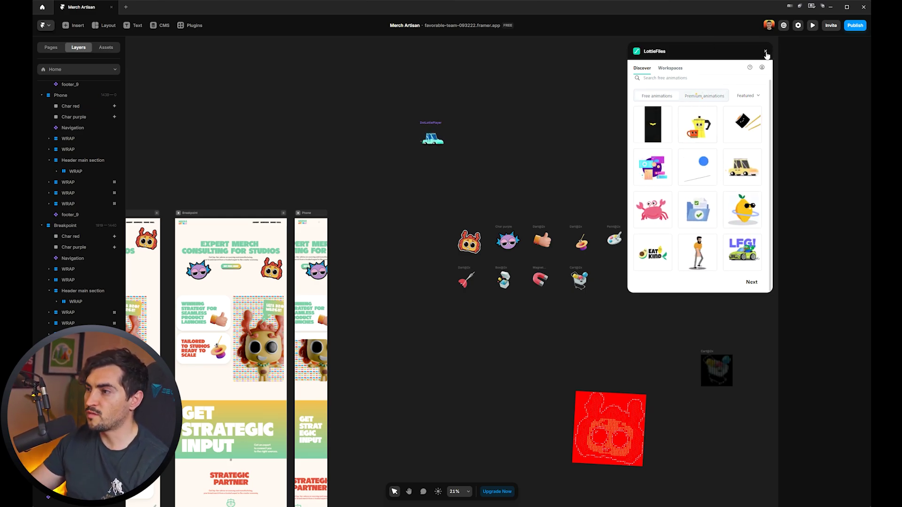
{"action": "left_click", "coordinate": [654, 211]}
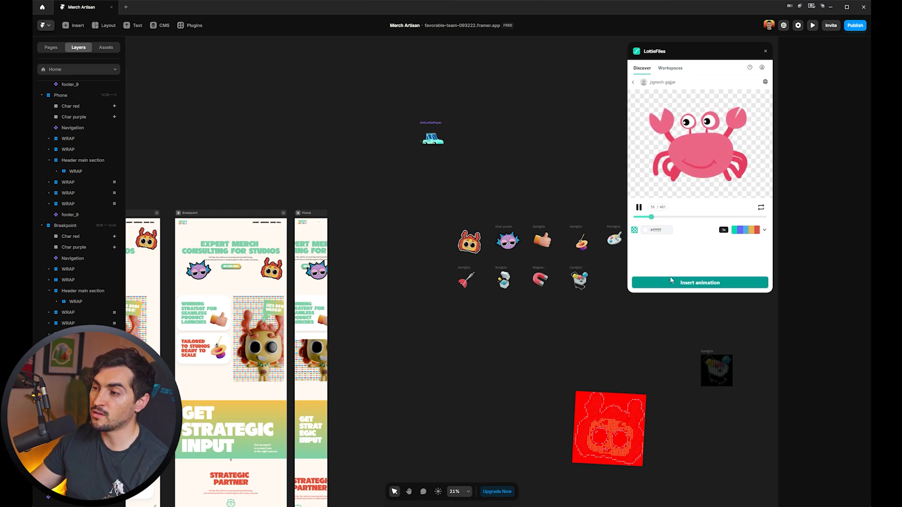